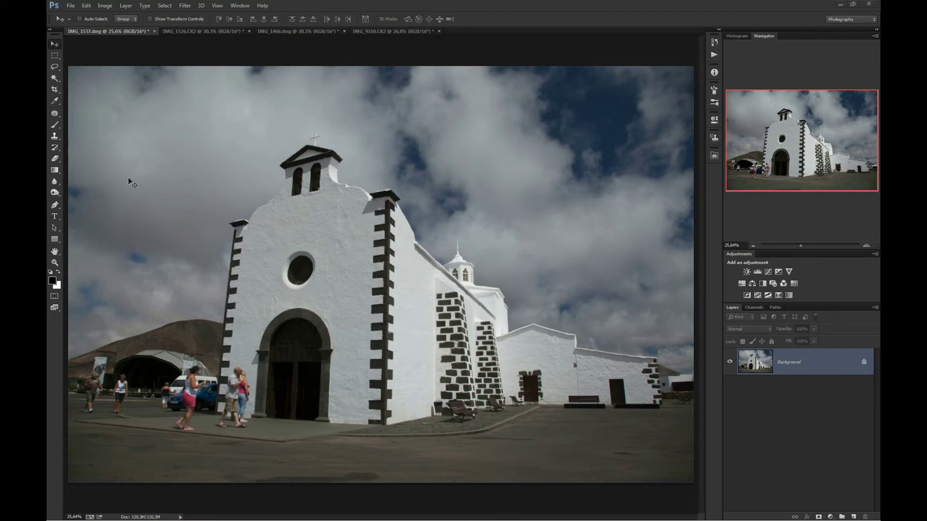
Review the IMG_1526.CR2, IMG_1466.dng and IMG_9150.CR2 photos, then return to the white church IMG_1537.dng.
{"action": "left_click", "coordinate": [198, 31]}
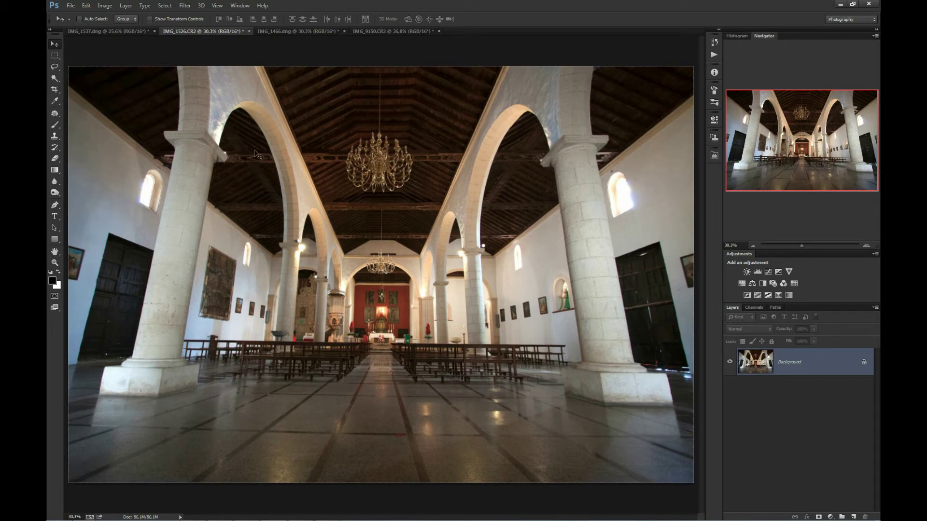
{"action": "left_click", "coordinate": [304, 33]}
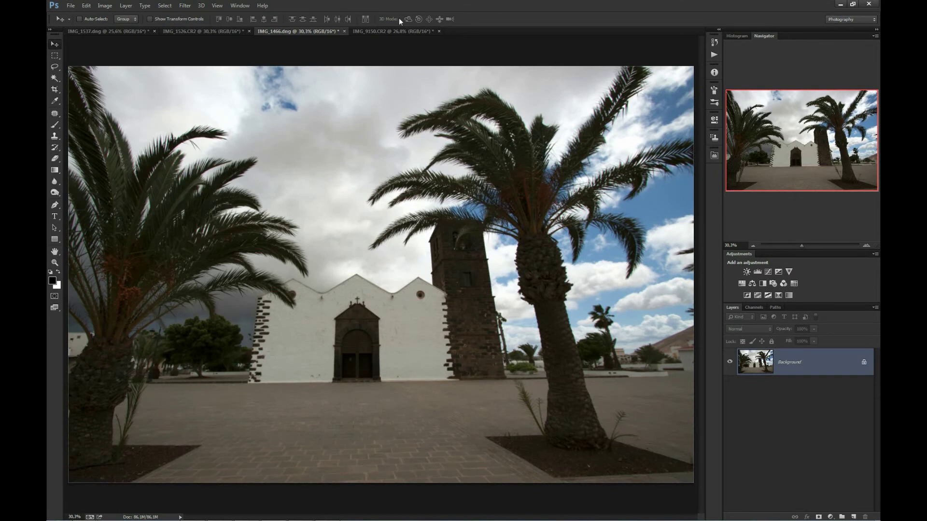
{"action": "left_click", "coordinate": [383, 31]}
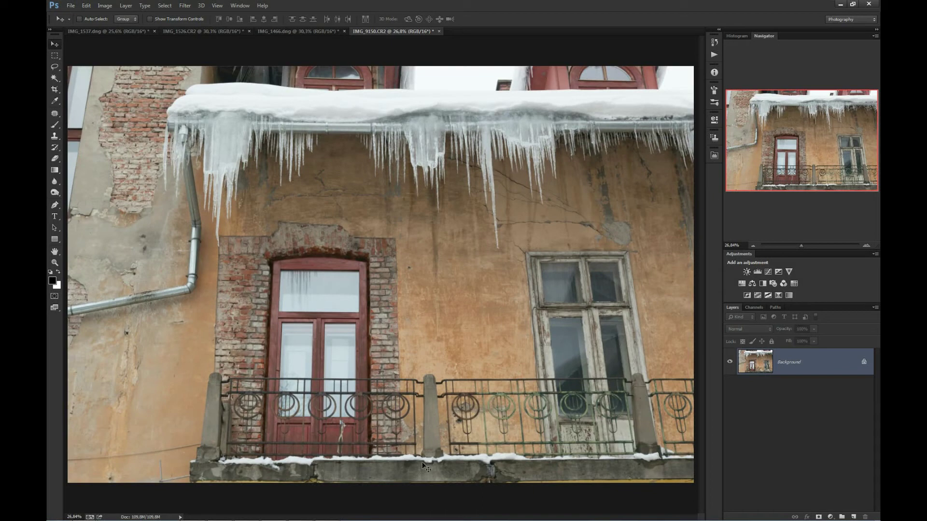
{"action": "left_click", "coordinate": [112, 30]}
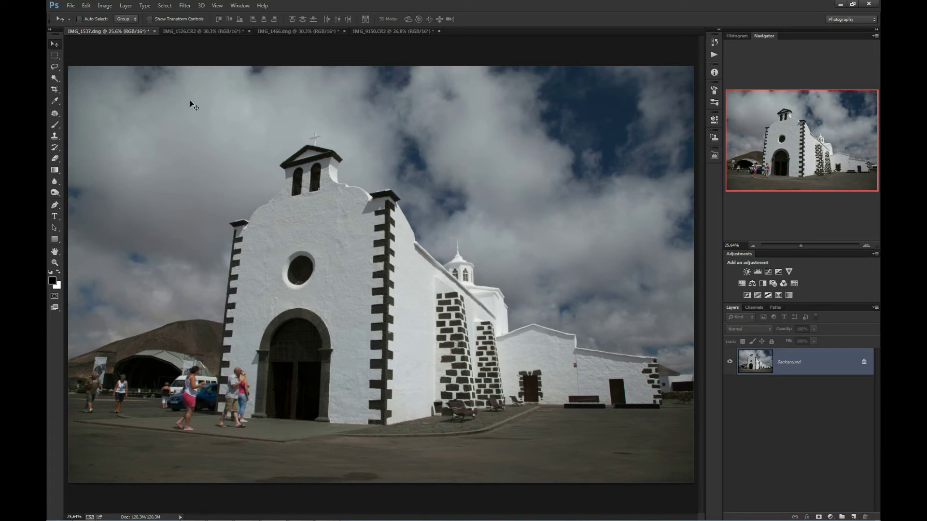
Convert the white church's locked Background into an editable layer named Layer 0.
{"action": "left_click", "coordinate": [85, 6]}
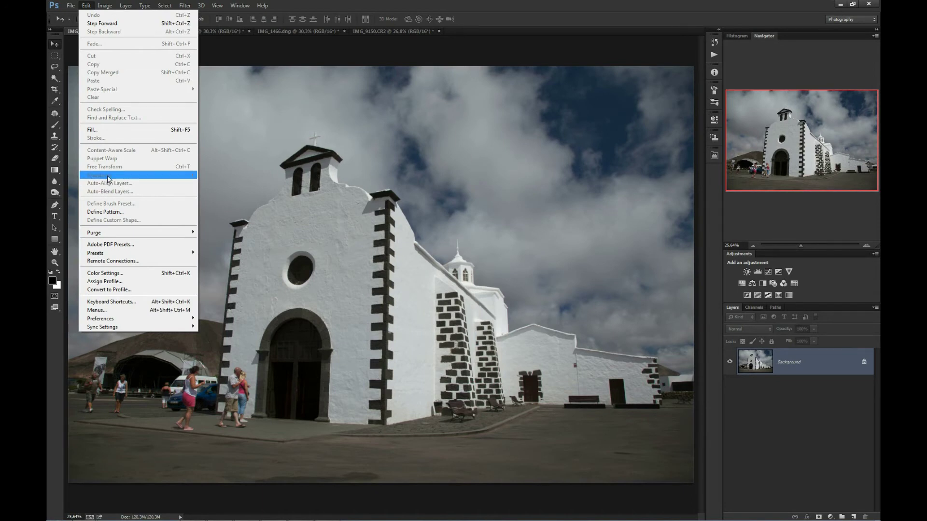
{"action": "left_click", "coordinate": [408, 47]}
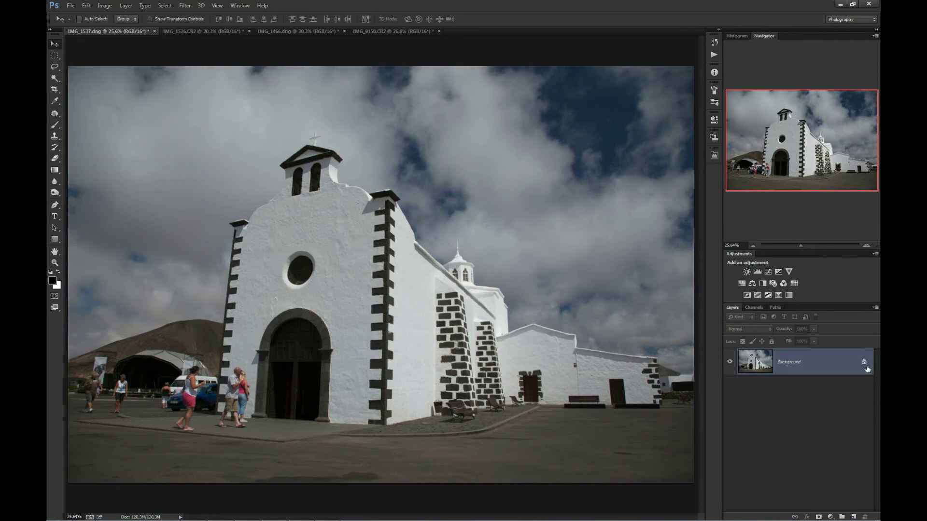
{"action": "double_click", "coordinate": [820, 363]}
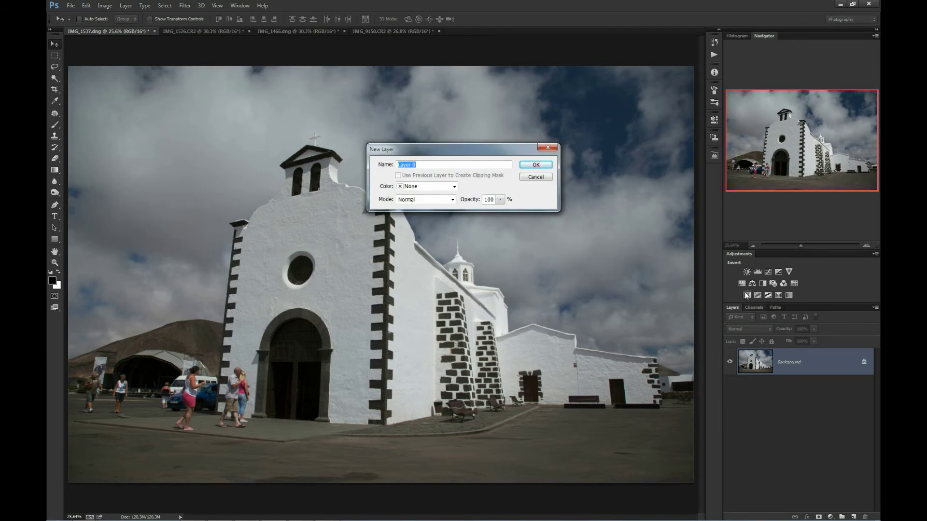
{"action": "key", "text": "Return"}
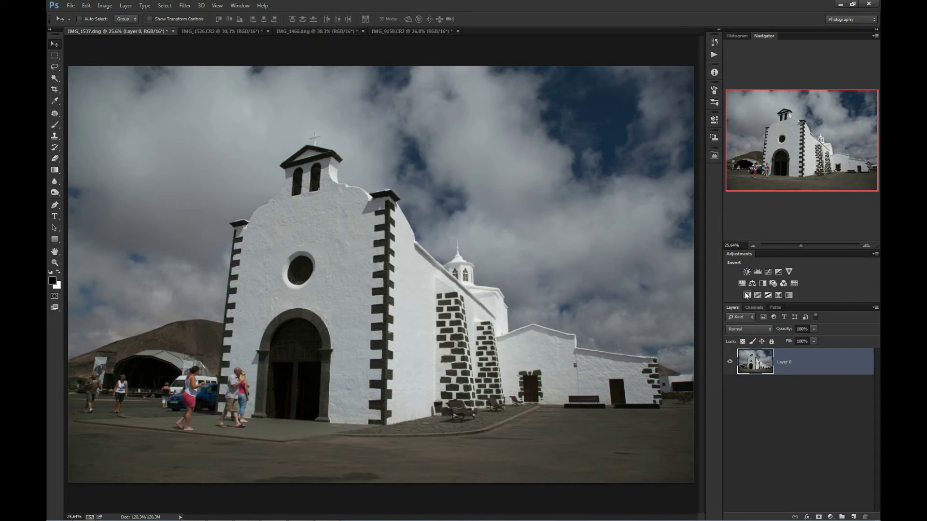
{"action": "left_click", "coordinate": [88, 5]}
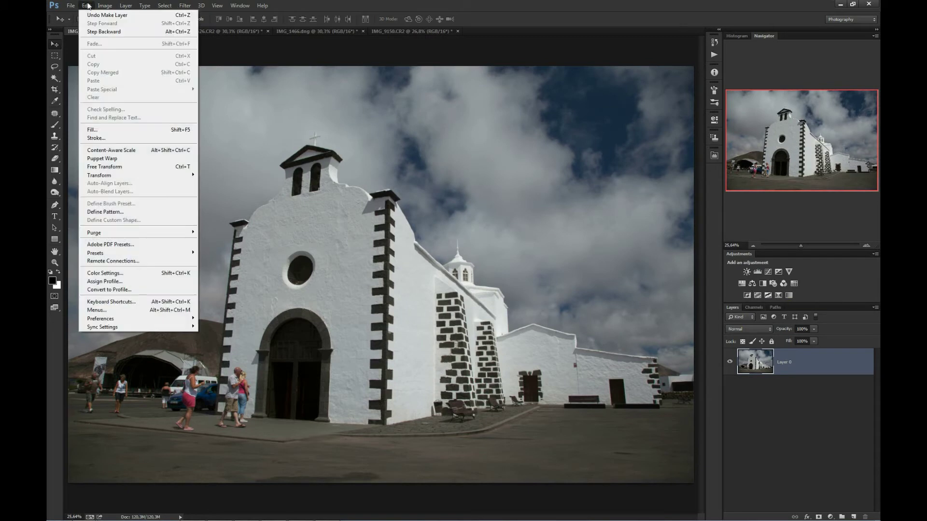
{"action": "mouse_move", "coordinate": [162, 179]}
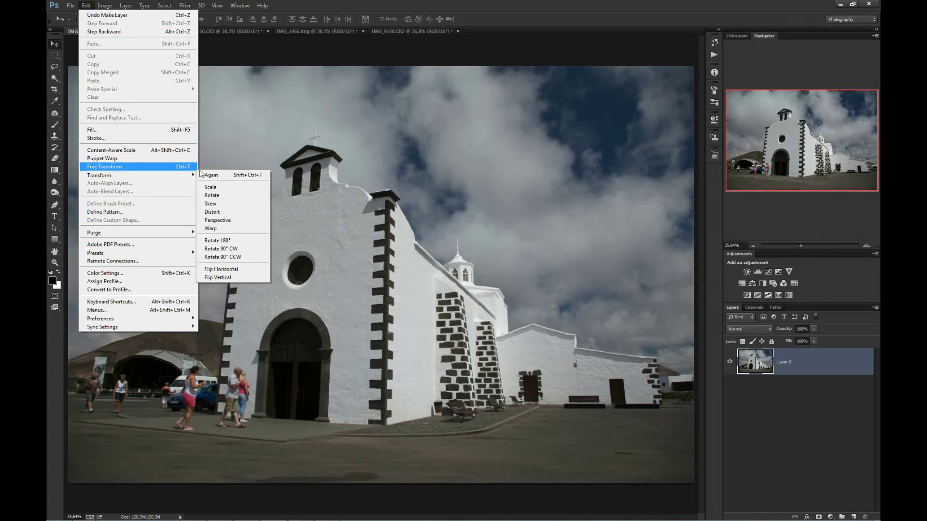
Apply a Perspective transform to Layer 0, widening the top corners and refining the bottom corners.
{"action": "left_click", "coordinate": [238, 223]}
{"action": "key", "text": "ctrl+0"}
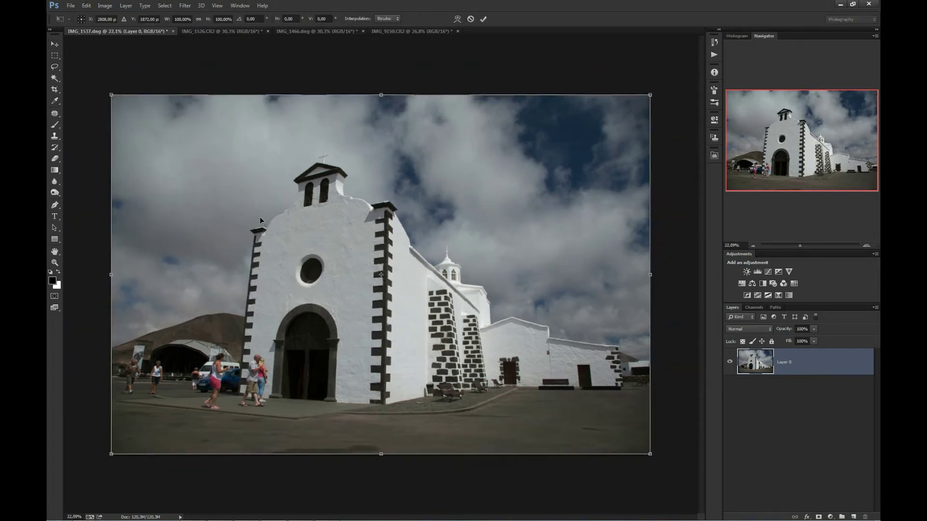
{"action": "key", "text": "ctrl+0"}
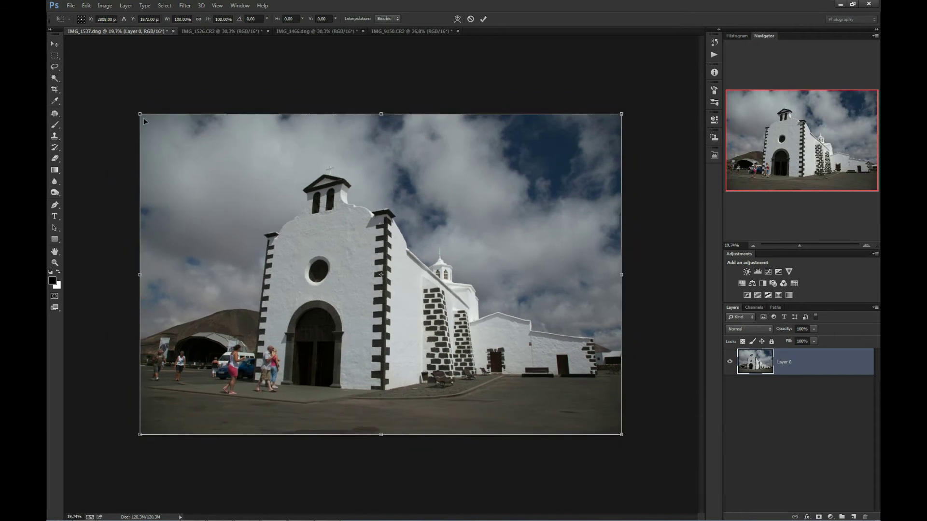
{"action": "left_click_drag", "start_coordinate": [140, 115], "coordinate": [72, 115]}
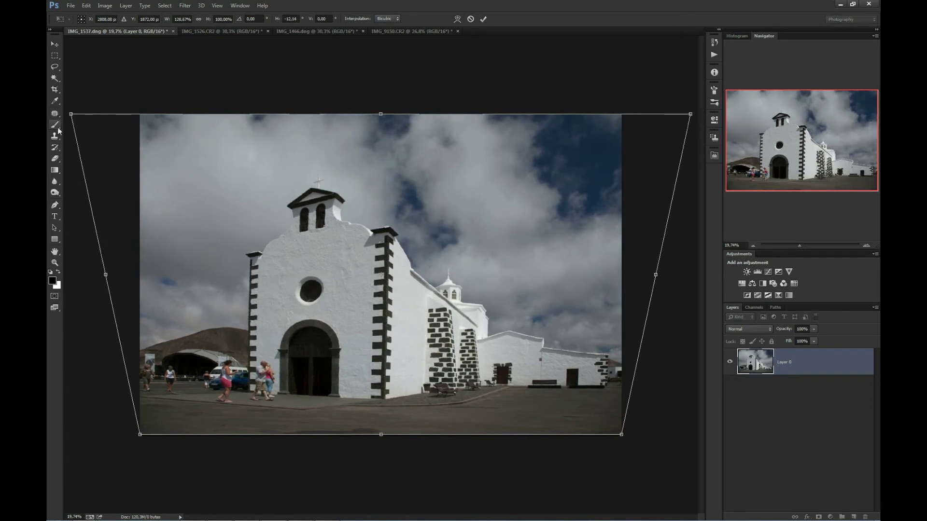
{"action": "left_click_drag", "start_coordinate": [620, 439], "coordinate": [627, 436]}
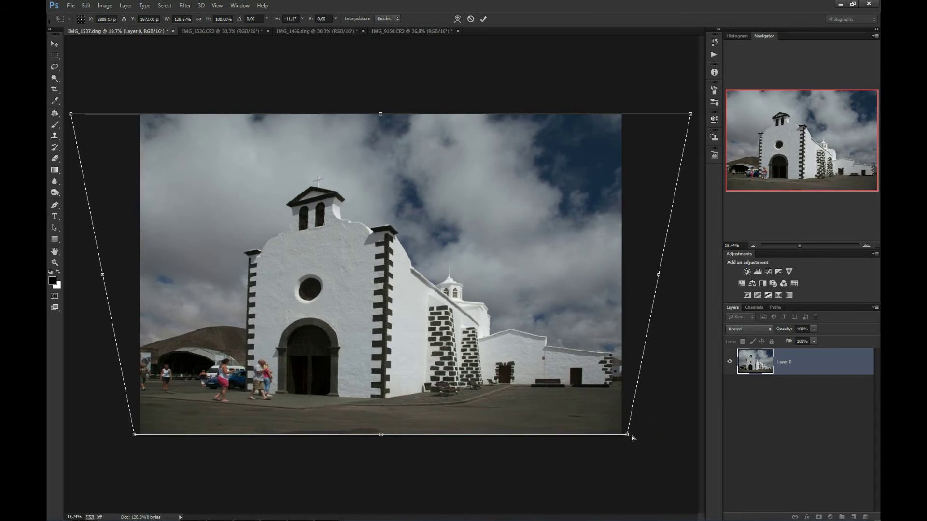
{"action": "left_click_drag", "start_coordinate": [628, 436], "coordinate": [630, 438]}
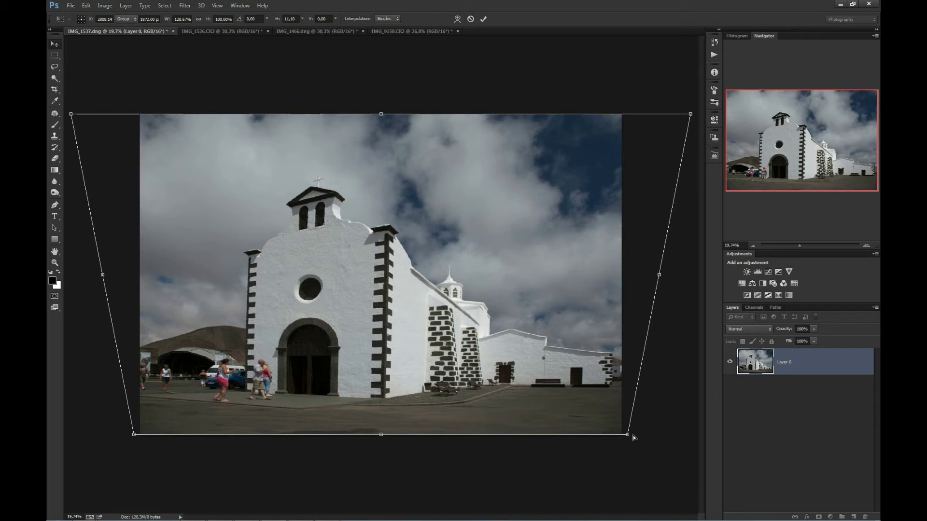
{"action": "key", "text": "Return"}
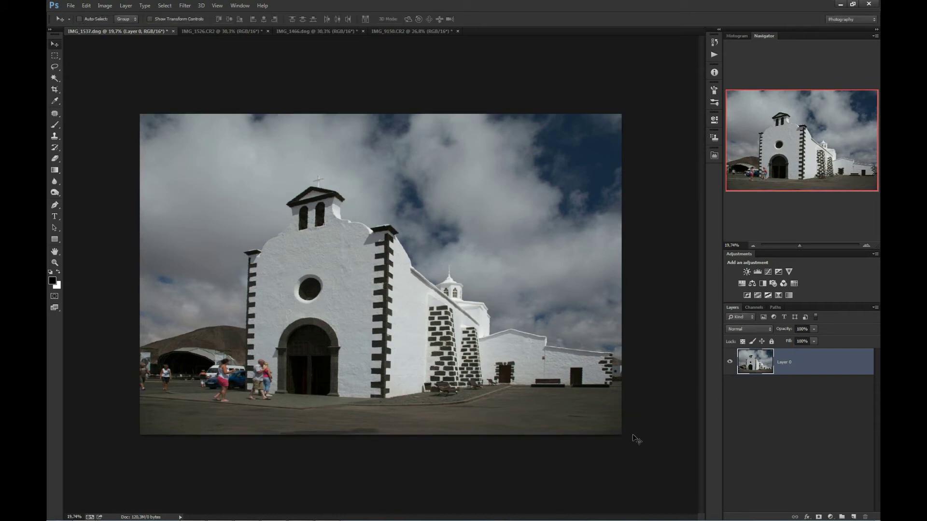
{"action": "left_click", "coordinate": [714, 42]}
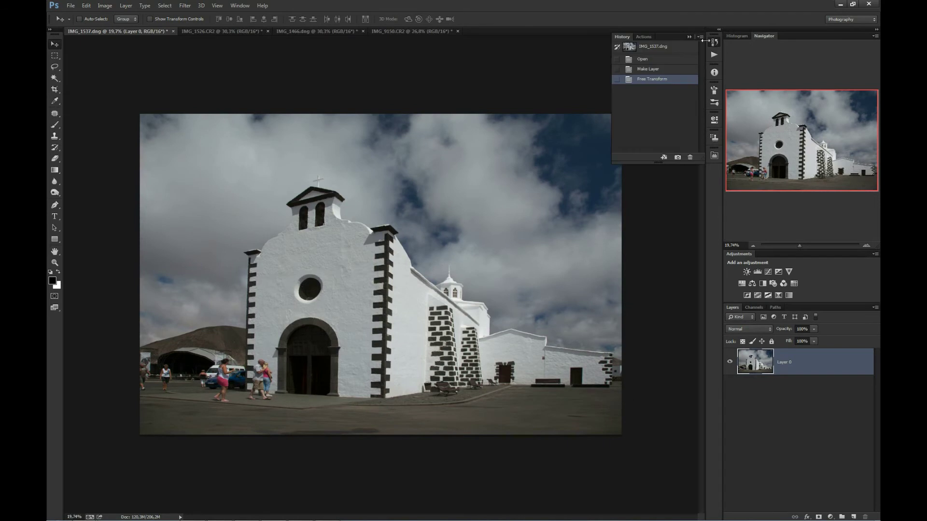
{"action": "left_click", "coordinate": [660, 62]}
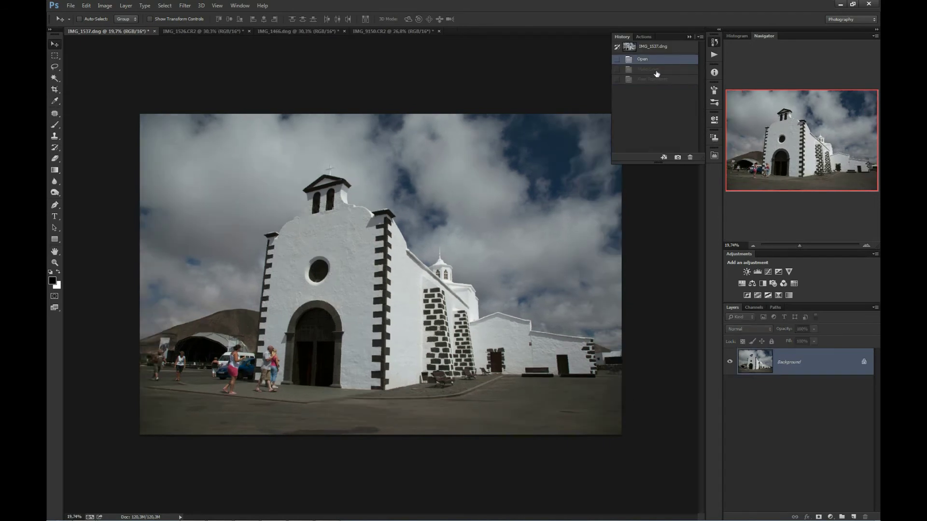
{"action": "left_click", "coordinate": [654, 80]}
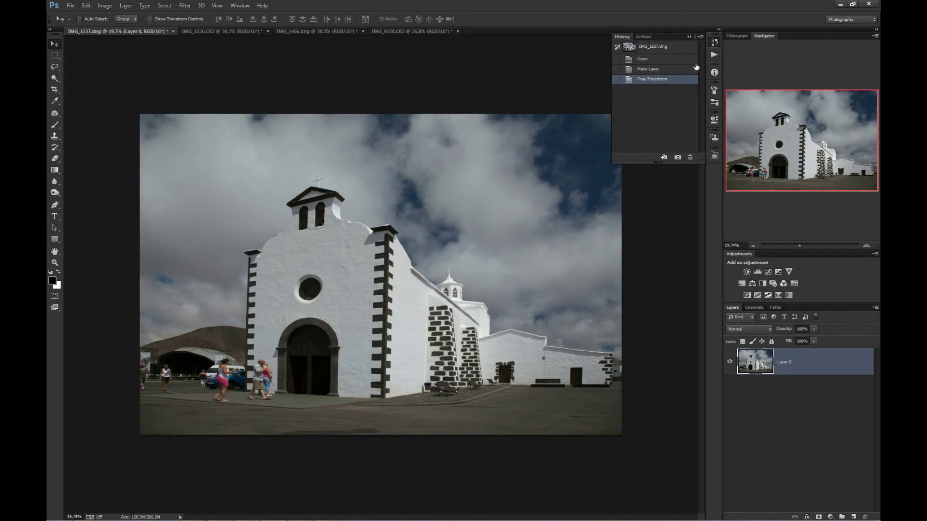
{"action": "left_click", "coordinate": [714, 42]}
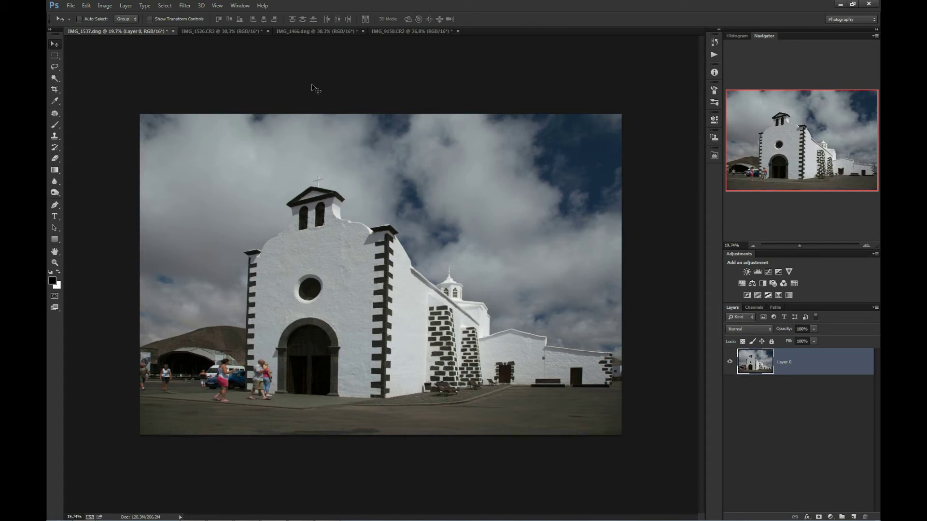
Resize the white church to 5616 × 4500 px with proportions unlinked, then bring up IMG_1526.CR2.
{"action": "left_click", "coordinate": [105, 6]}
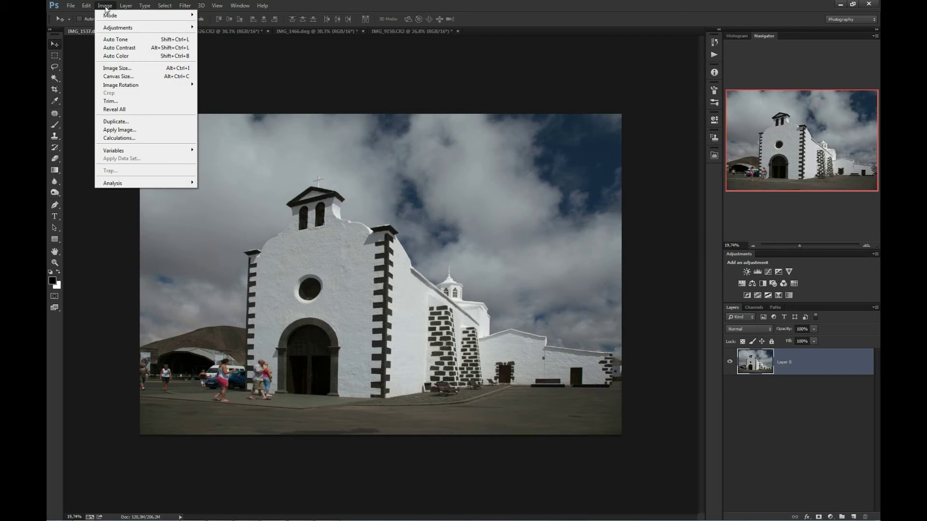
{"action": "left_click", "coordinate": [120, 68]}
{"action": "left_click_drag", "start_coordinate": [441, 127], "coordinate": [585, 136]}
{"action": "left_click", "coordinate": [619, 195]}
{"action": "key", "text": "Tab"}
{"action": "type", "text": "4"}
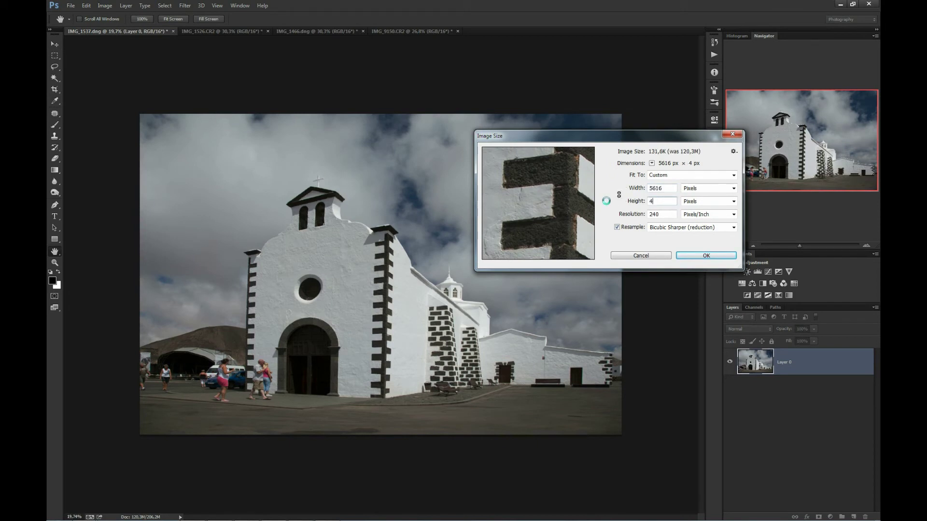
{"action": "type", "text": "500"}
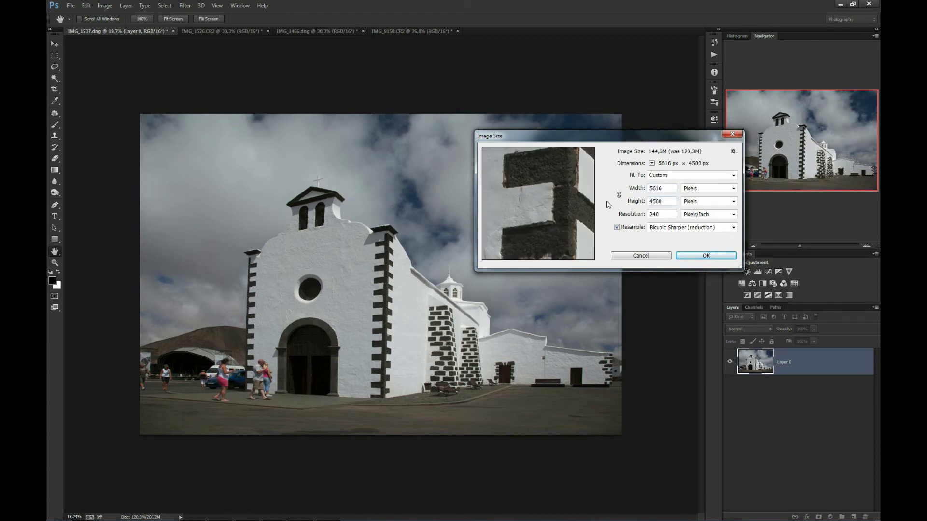
{"action": "key", "text": "Return"}
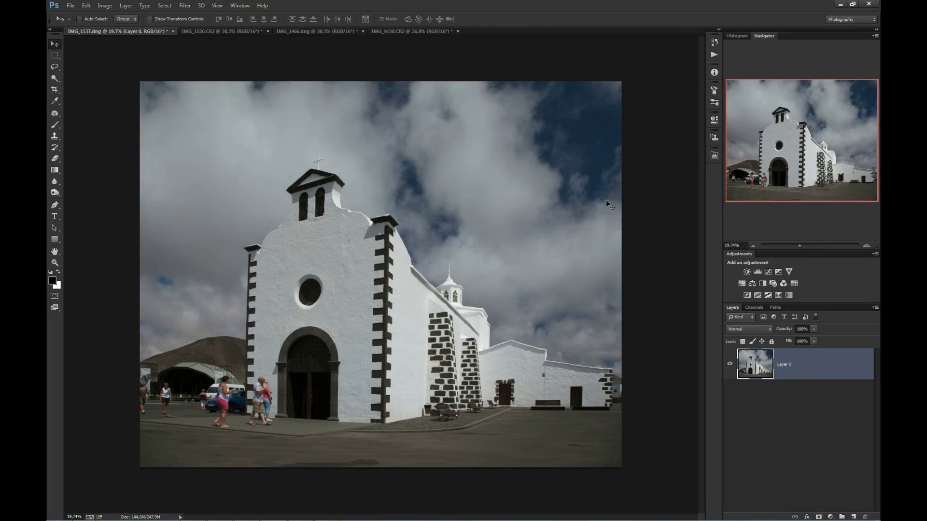
{"action": "key", "text": "ctrl+0"}
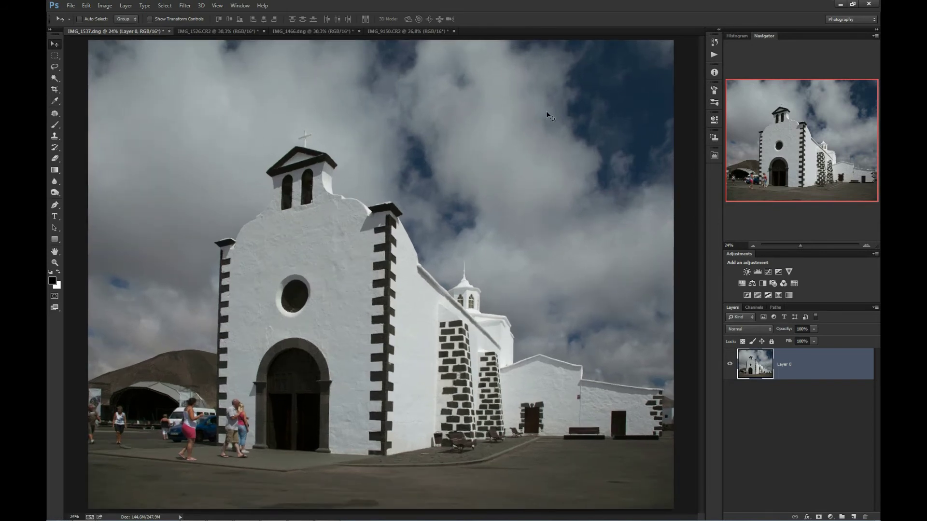
{"action": "left_click", "coordinate": [223, 33]}
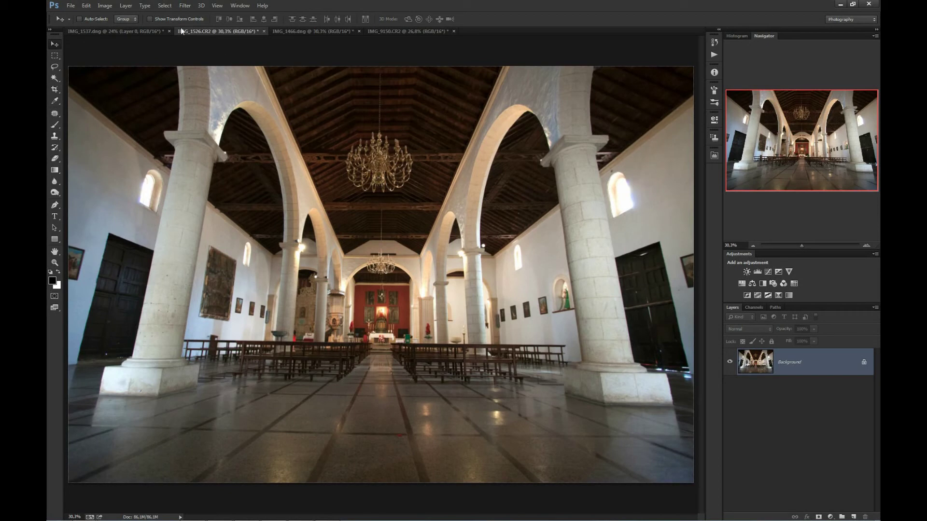
Apply Auto Upright in the Camera Raw Filter to the church interior, after comparing Level, Vertical and Full.
{"action": "left_click", "coordinate": [185, 5]}
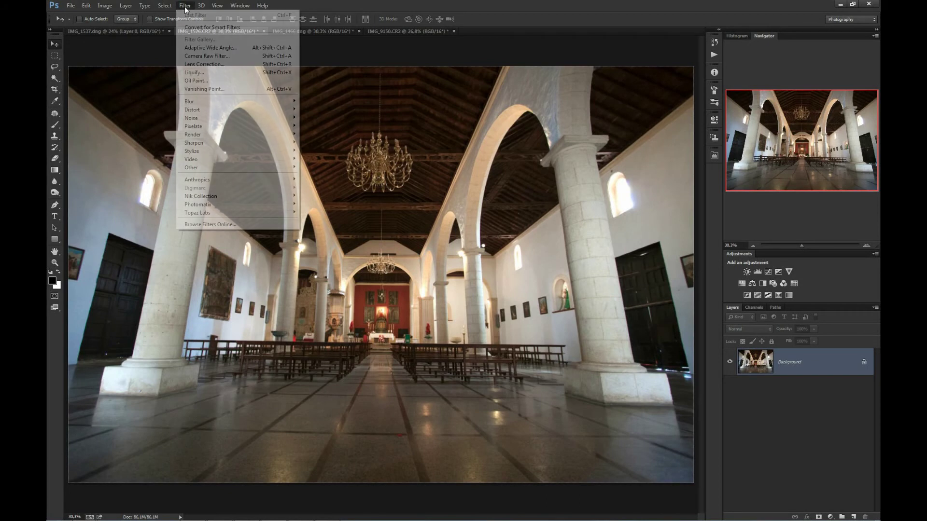
{"action": "left_click", "coordinate": [202, 57]}
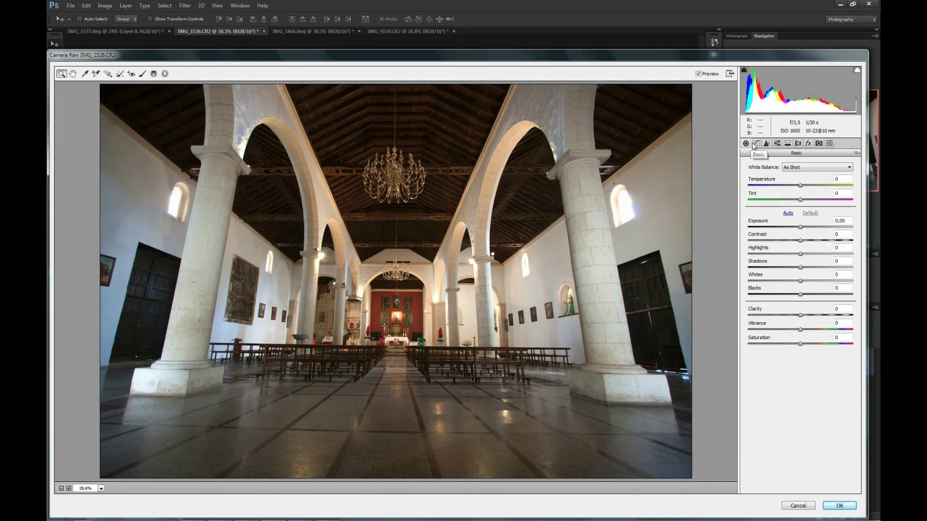
{"action": "left_click", "coordinate": [798, 144]}
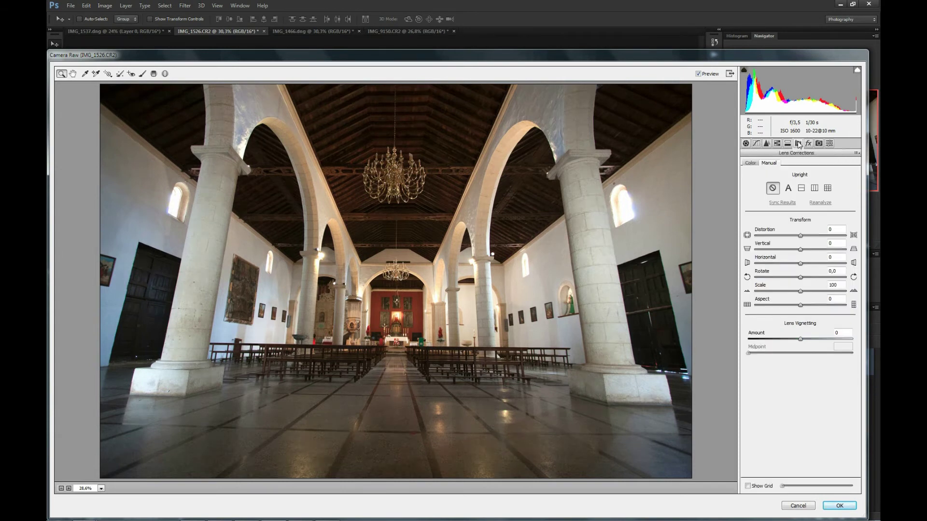
{"action": "left_click", "coordinate": [771, 164]}
{"action": "left_click", "coordinate": [785, 189]}
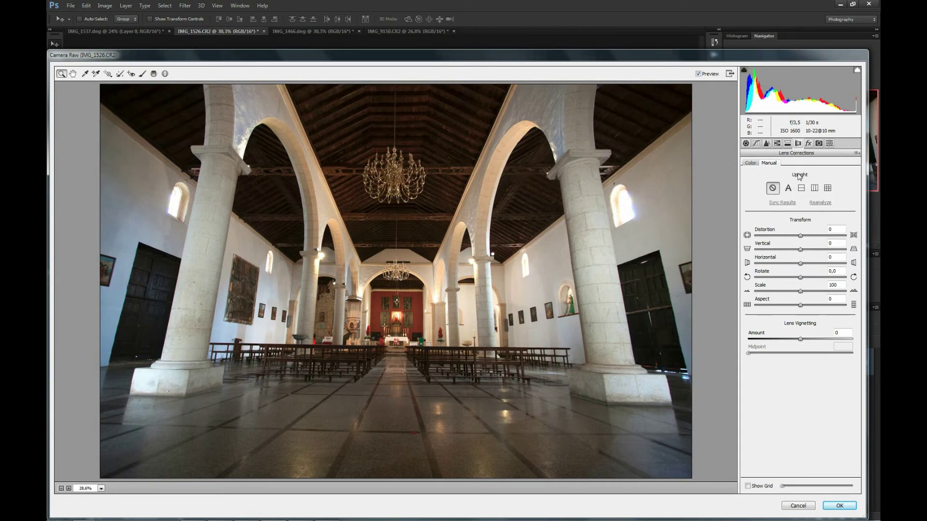
{"action": "left_click", "coordinate": [786, 188]}
{"action": "left_click", "coordinate": [802, 188]}
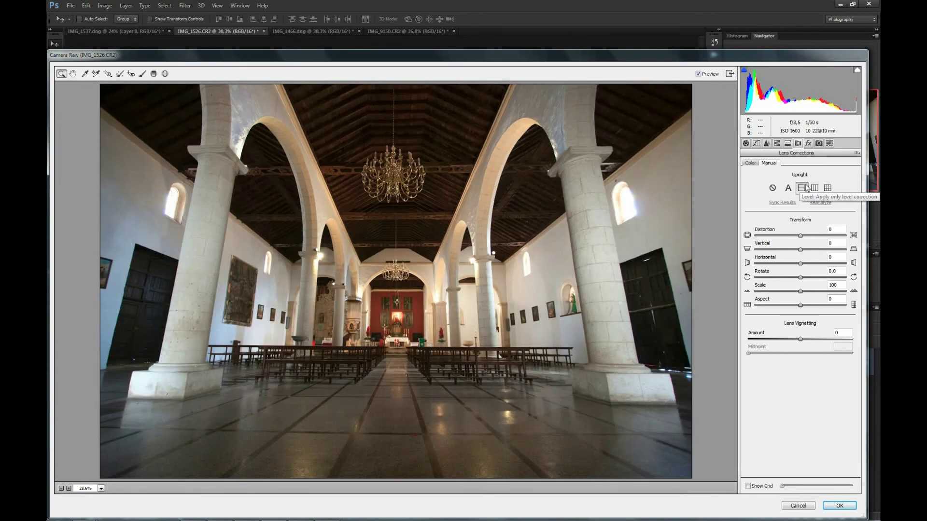
{"action": "left_click", "coordinate": [814, 188]}
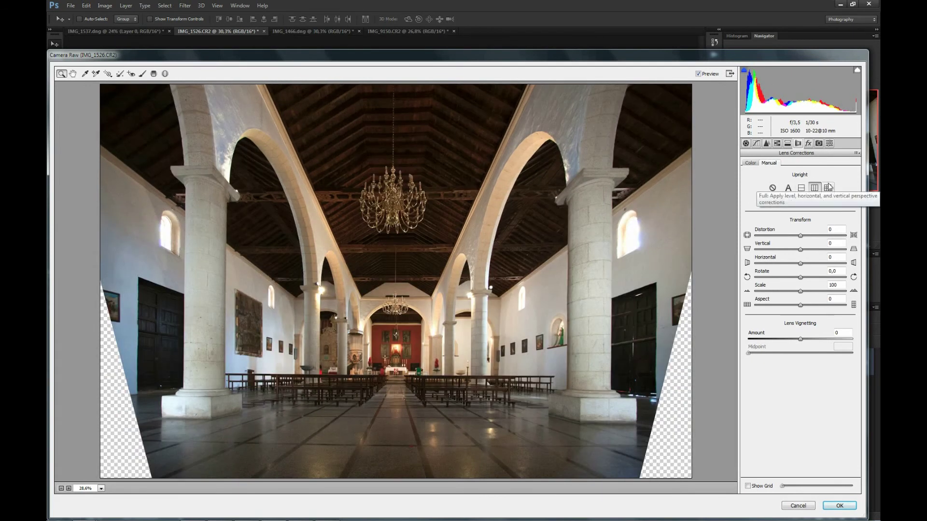
{"action": "left_click", "coordinate": [827, 188]}
{"action": "left_click", "coordinate": [789, 190]}
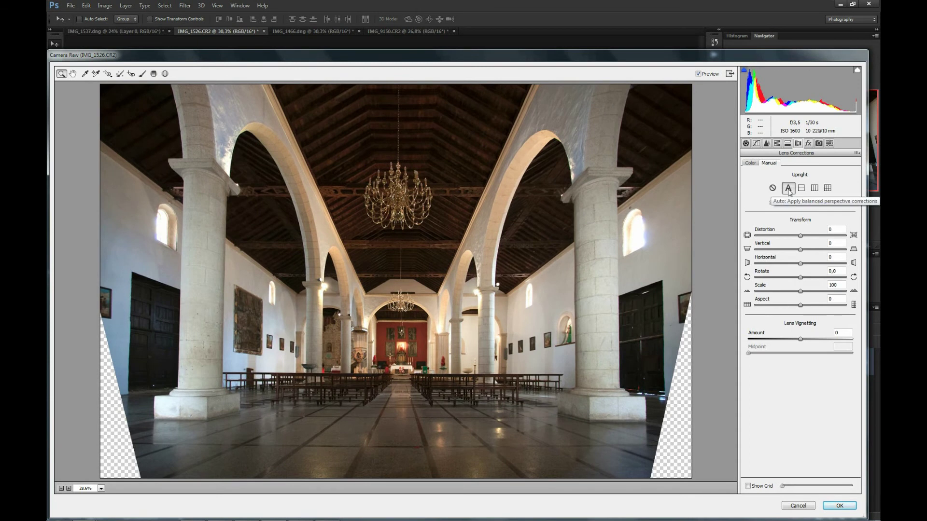
{"action": "left_click", "coordinate": [844, 508]}
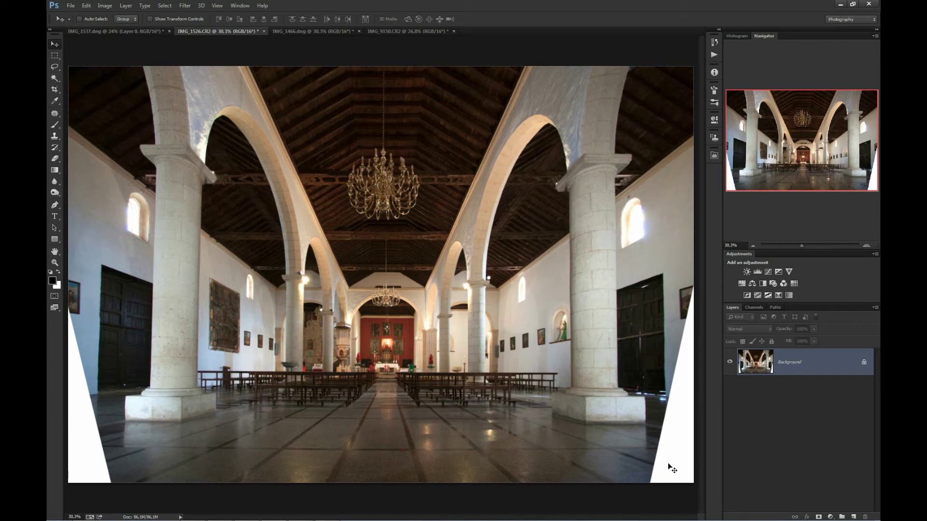
Crop both sides of the church interior inward to trim the transparent corner wedges.
{"action": "left_click", "coordinate": [54, 90]}
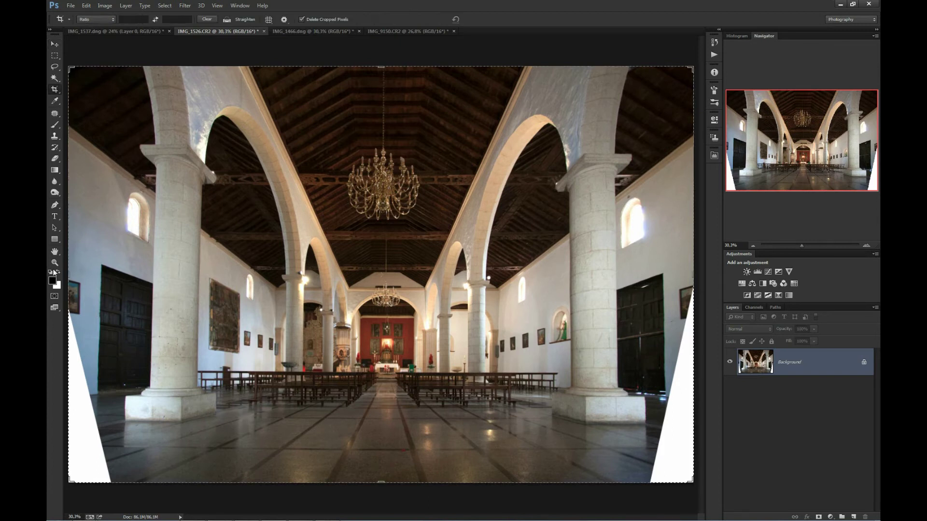
{"action": "mouse_move", "coordinate": [76, 273]}
{"action": "left_mouse_down"}
{"action": "mouse_move", "coordinate": [68, 277]}
{"action": "mouse_move", "coordinate": [91, 275]}
{"action": "left_mouse_up"}
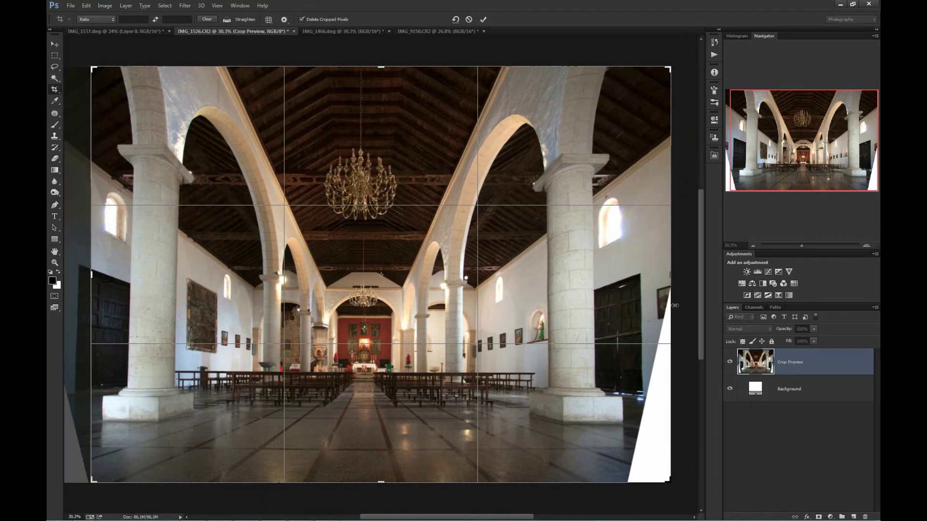
{"action": "left_click_drag", "start_coordinate": [670, 278], "coordinate": [648, 279]}
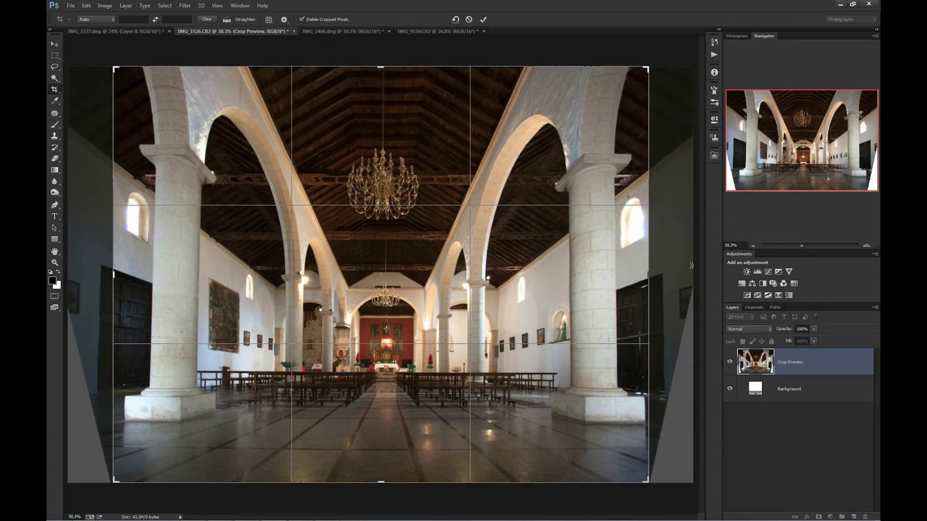
{"action": "key", "text": "Return"}
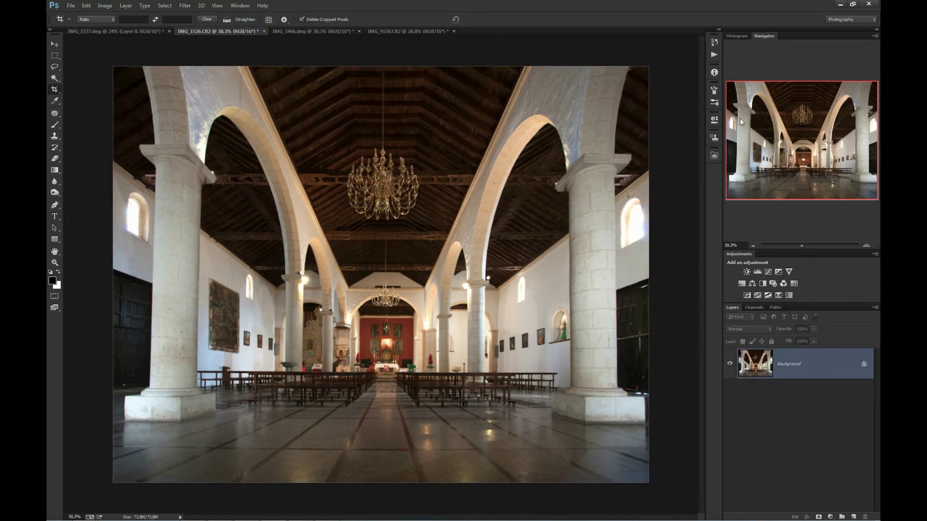
{"action": "left_click", "coordinate": [713, 44]}
{"action": "left_click", "coordinate": [661, 59]}
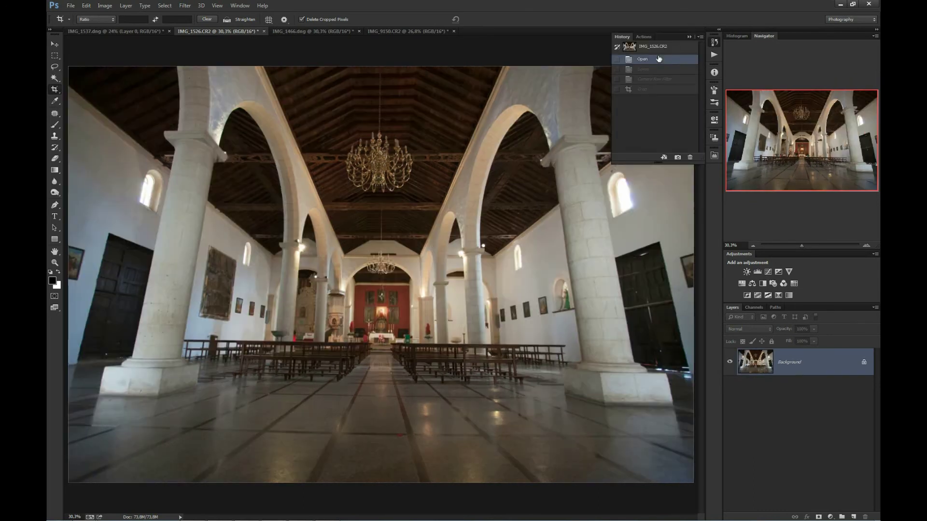
{"action": "left_click", "coordinate": [642, 90]}
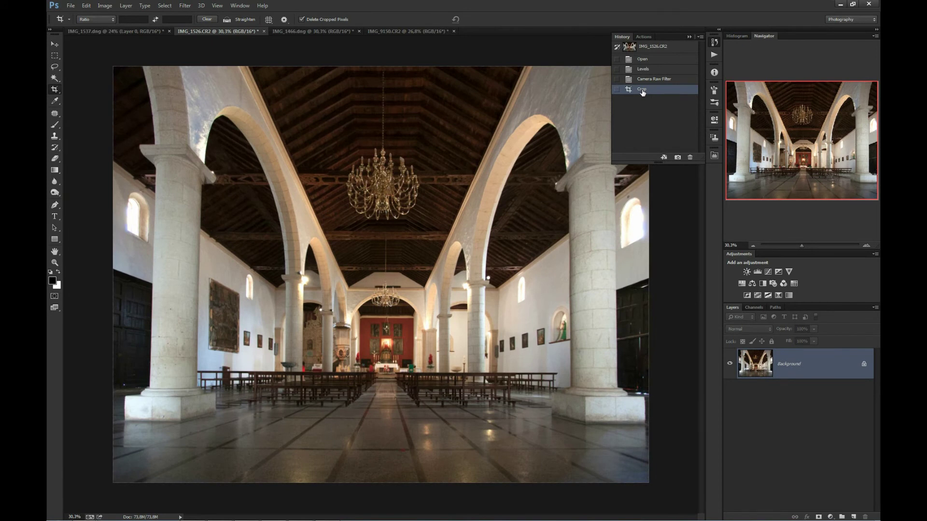
{"action": "left_click", "coordinate": [654, 60]}
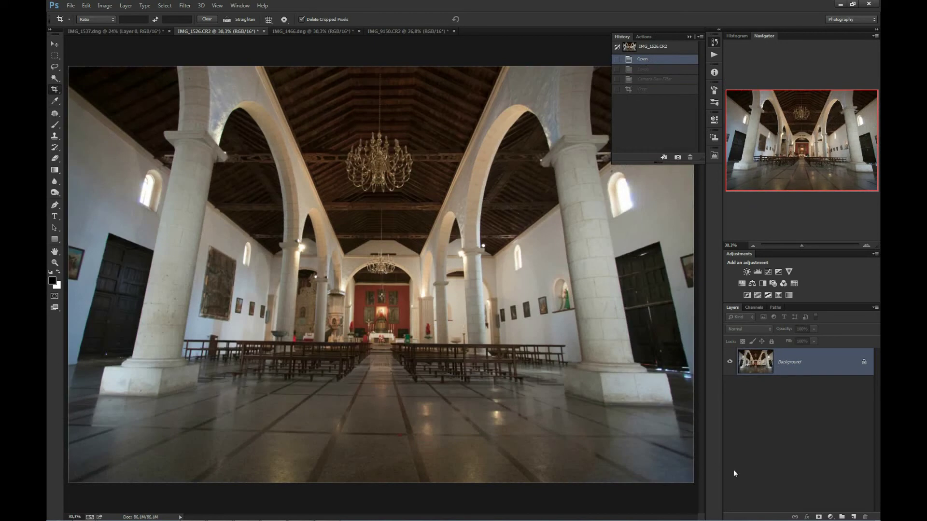
{"action": "left_click", "coordinate": [646, 90]}
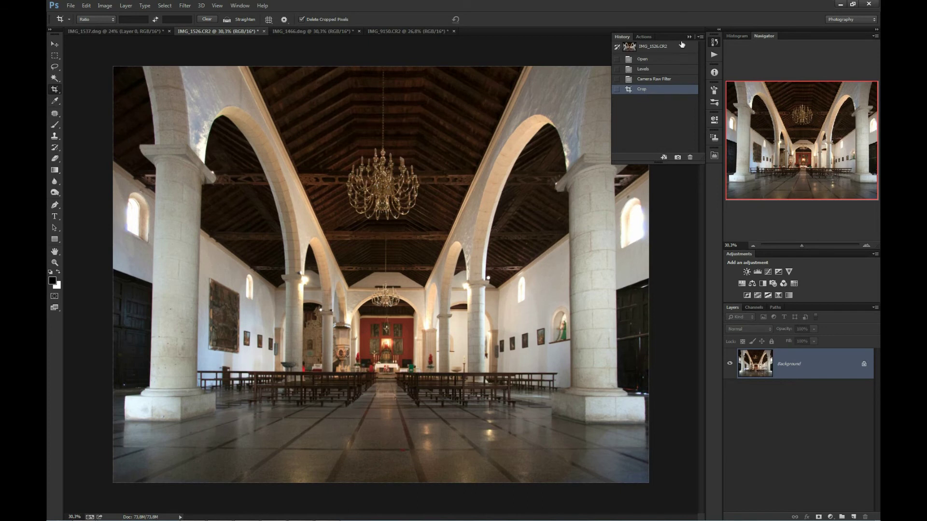
{"action": "left_click", "coordinate": [714, 42]}
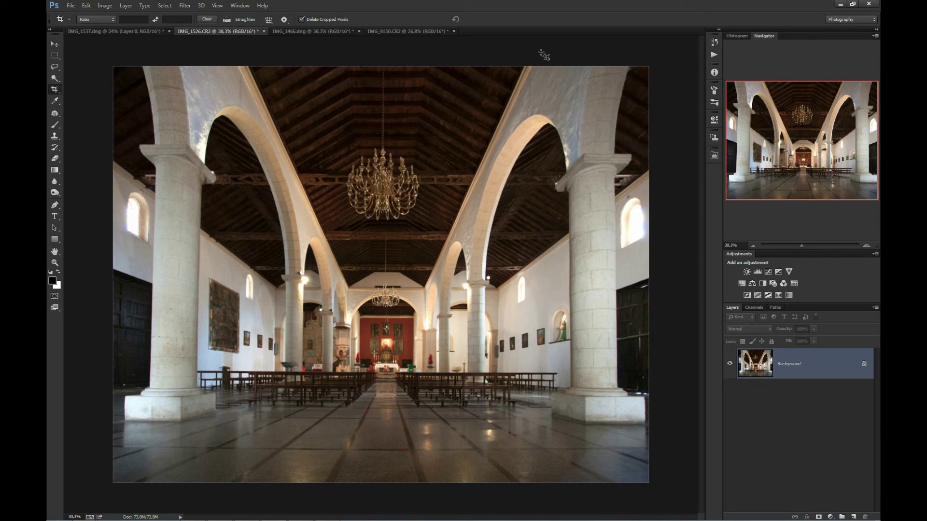
Switch to the IMG_1466.dng palm-tree church photo and bring up the alternative crop tools.
{"action": "left_click", "coordinate": [305, 32]}
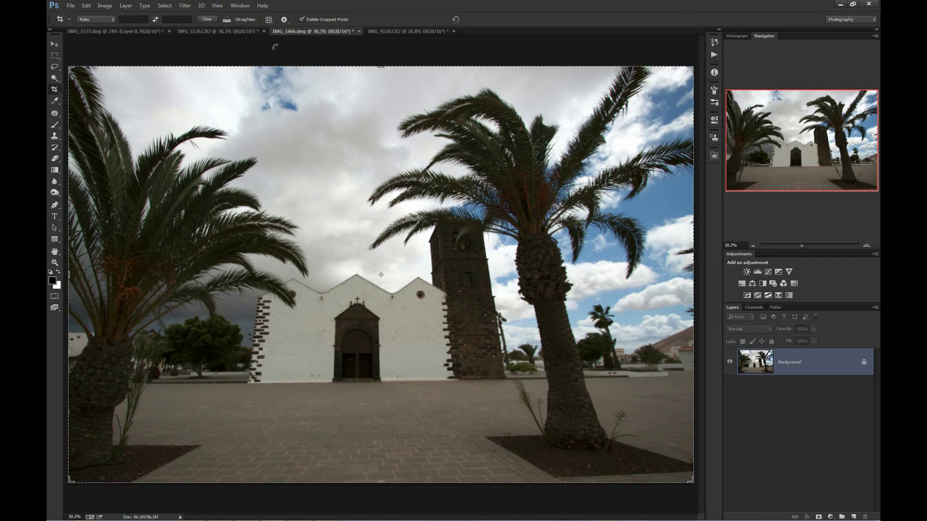
{"action": "right_click", "coordinate": [54, 90]}
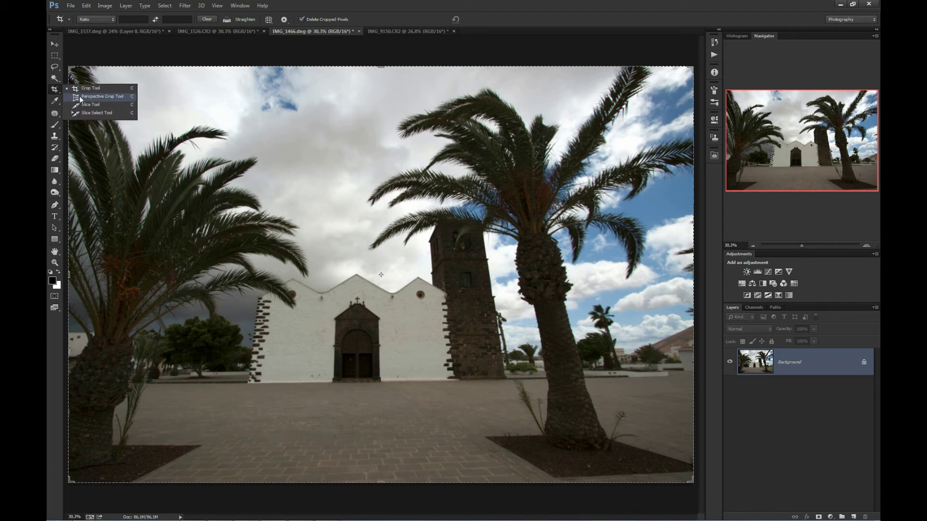
Draw a Perspective Crop box over the whole palm-tree church photo.
{"action": "left_click", "coordinate": [103, 96]}
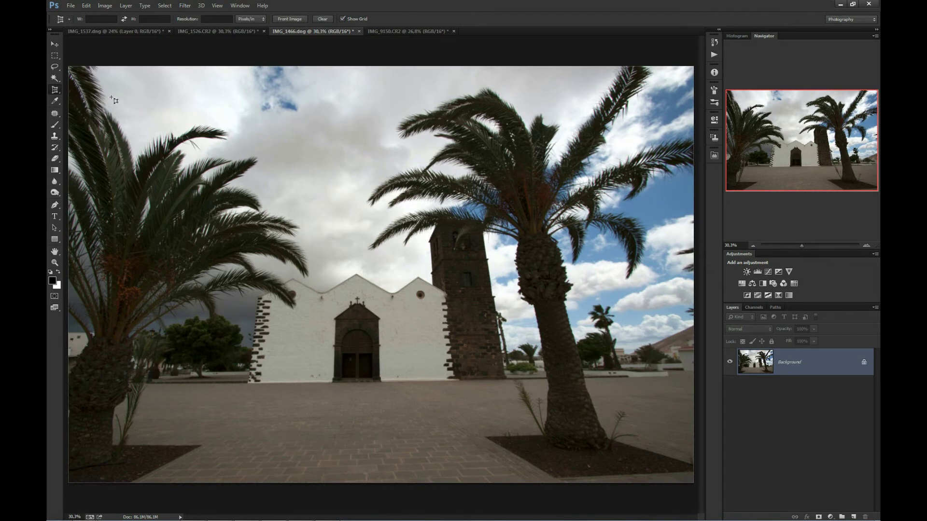
{"action": "key", "text": "ctrl+0"}
{"action": "left_click_drag", "start_coordinate": [90, 79], "coordinate": [671, 468]}
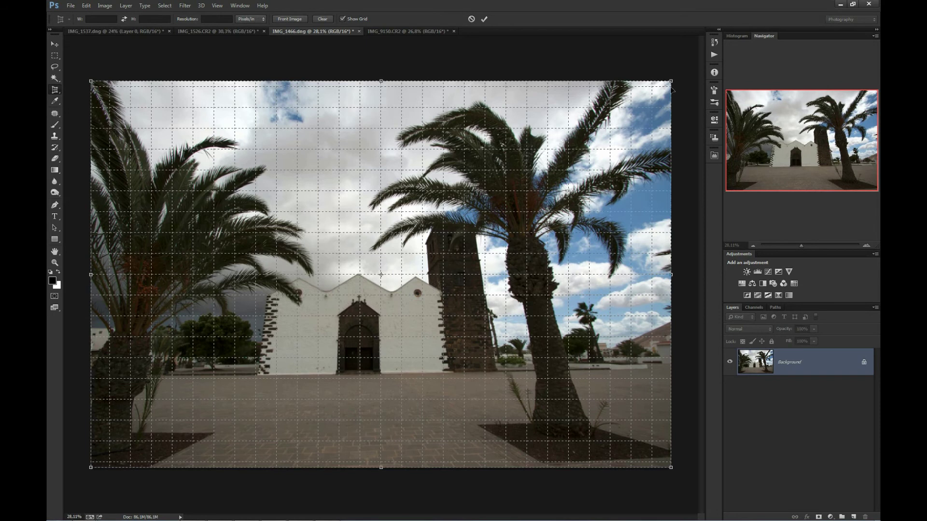
Angle the crop box's top-left and top-right corners inward to follow the leaning church walls.
{"action": "left_click_drag", "start_coordinate": [672, 83], "coordinate": [591, 89]}
{"action": "mouse_move", "coordinate": [590, 91]}
{"action": "left_mouse_down"}
{"action": "mouse_move", "coordinate": [588, 117]}
{"action": "mouse_move", "coordinate": [585, 86]}
{"action": "left_mouse_up"}
{"action": "left_click_drag", "start_coordinate": [582, 84], "coordinate": [587, 84]}
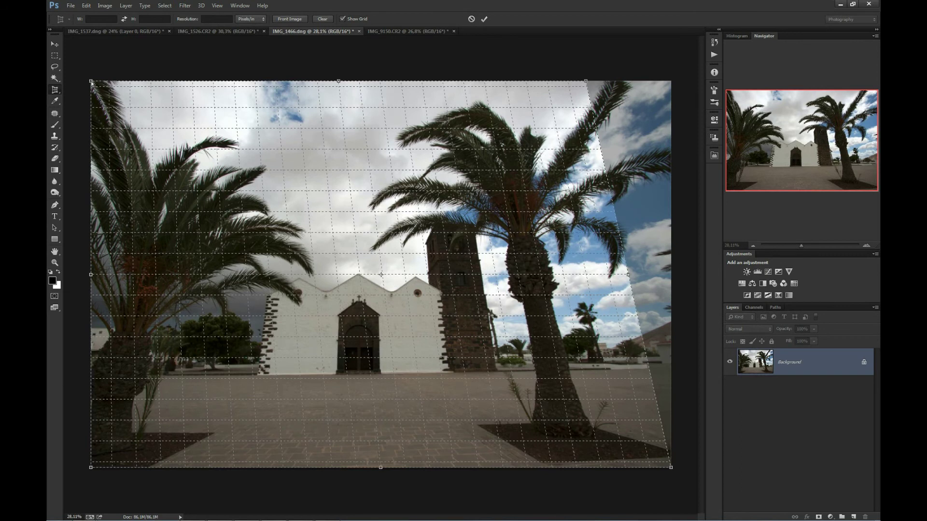
{"action": "left_click_drag", "start_coordinate": [96, 83], "coordinate": [190, 98]}
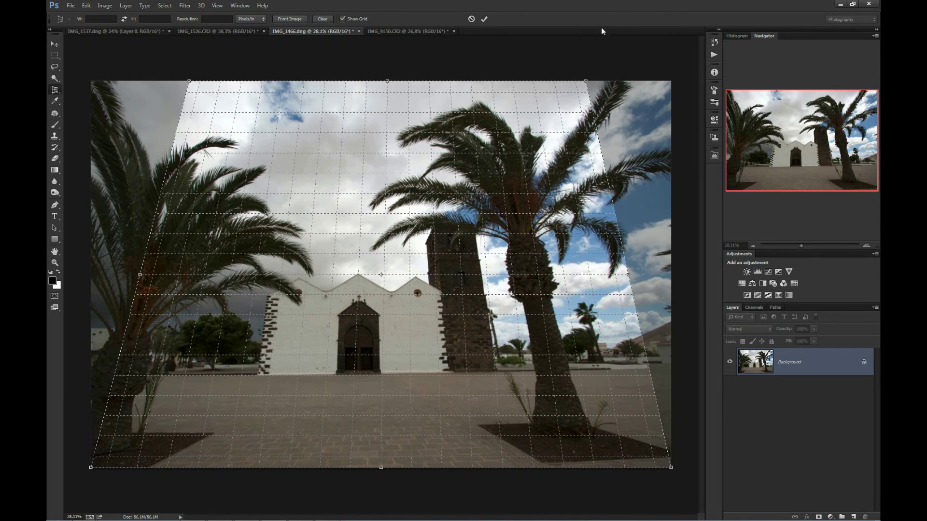
{"action": "left_click_drag", "start_coordinate": [587, 83], "coordinate": [555, 81]}
{"action": "left_click_drag", "start_coordinate": [192, 83], "coordinate": [199, 87]}
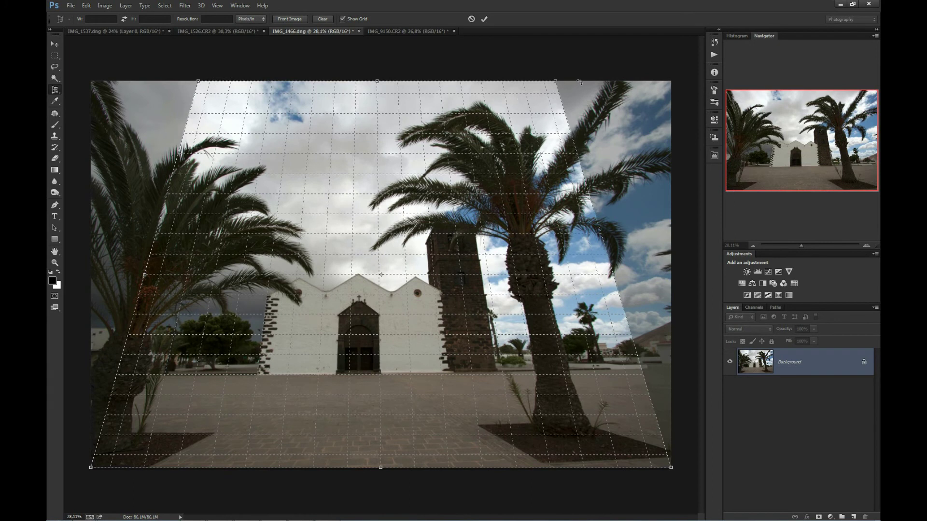
{"action": "left_click_drag", "start_coordinate": [557, 85], "coordinate": [554, 84]}
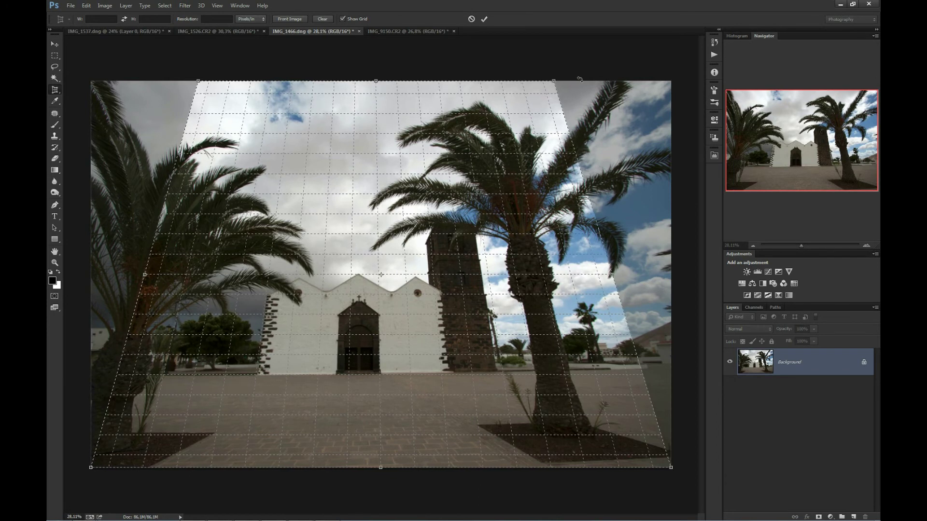
Commit the perspective crop on the palm-tree church photo.
{"action": "key", "text": "Return"}
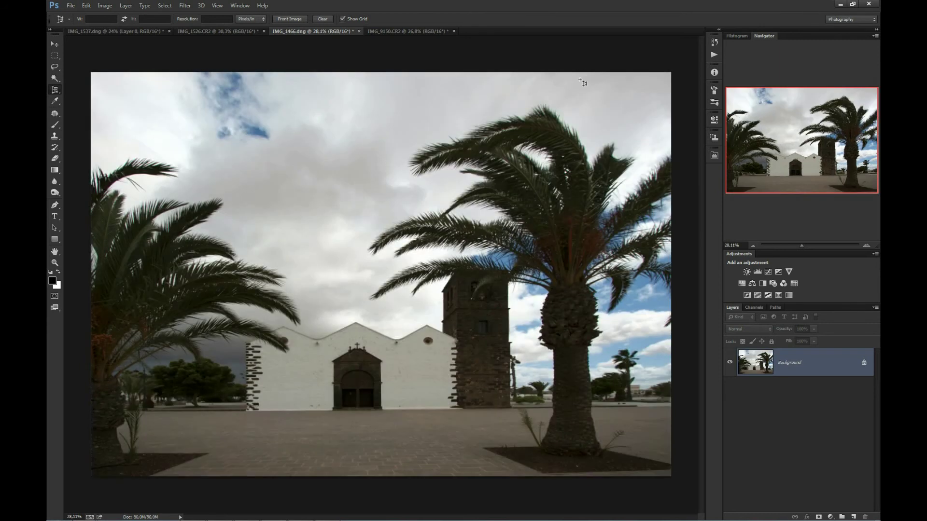
{"action": "left_click", "coordinate": [114, 31]}
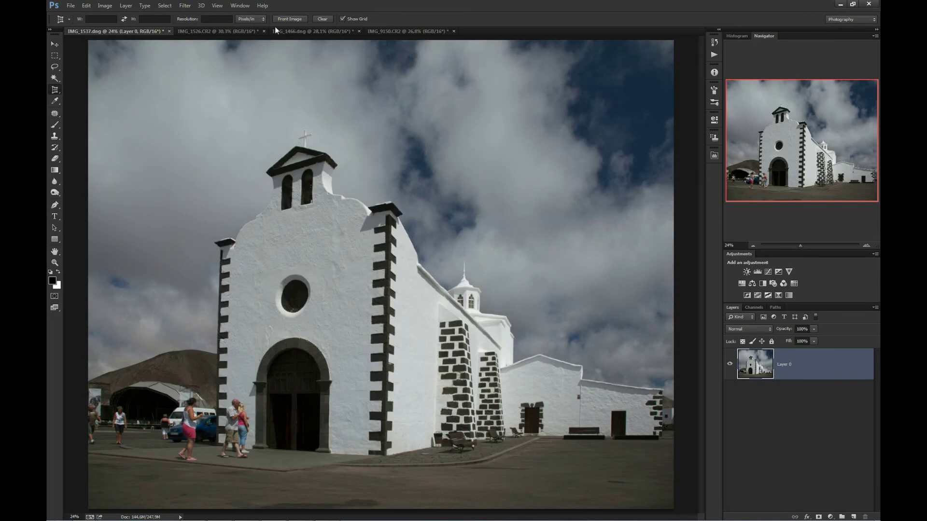
{"action": "left_click", "coordinate": [293, 31]}
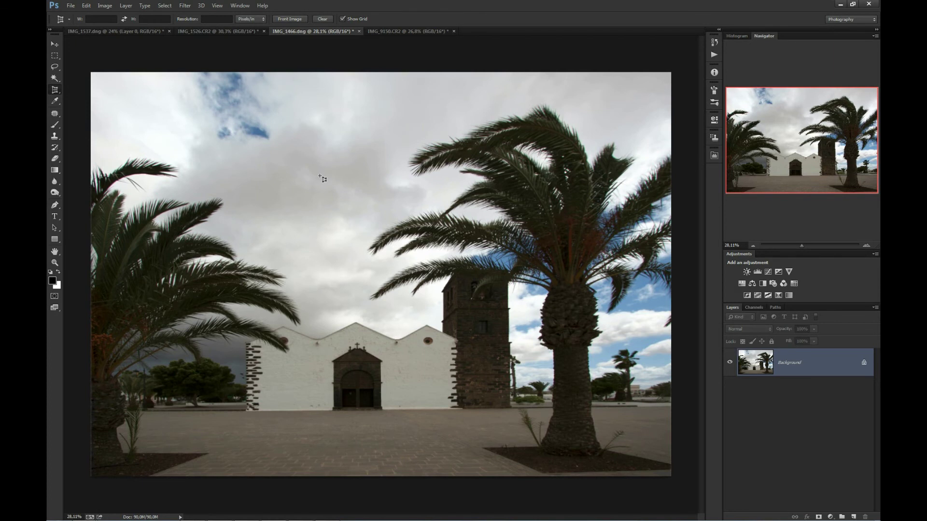
Stretch the palm-tree church photo to 3700 px tall (4752 × 3700) and show its History.
{"action": "left_click", "coordinate": [105, 5]}
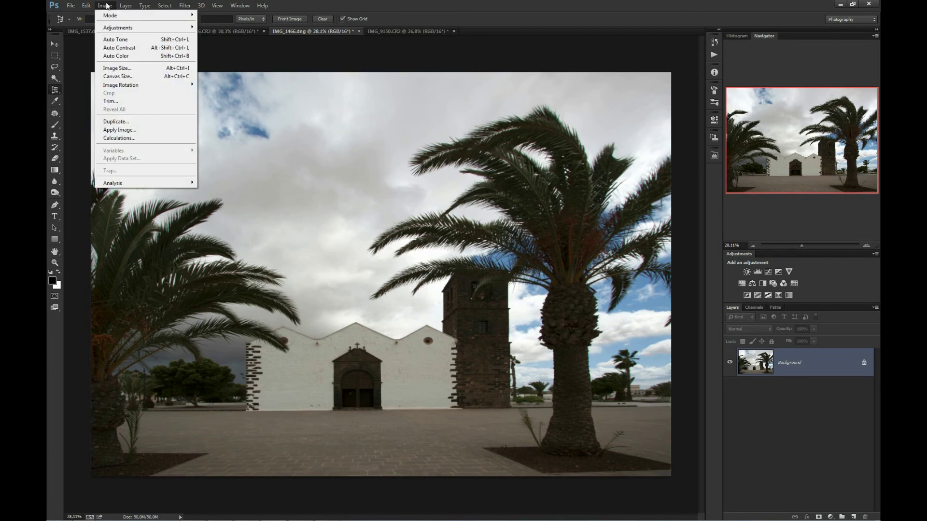
{"action": "left_click", "coordinate": [117, 68]}
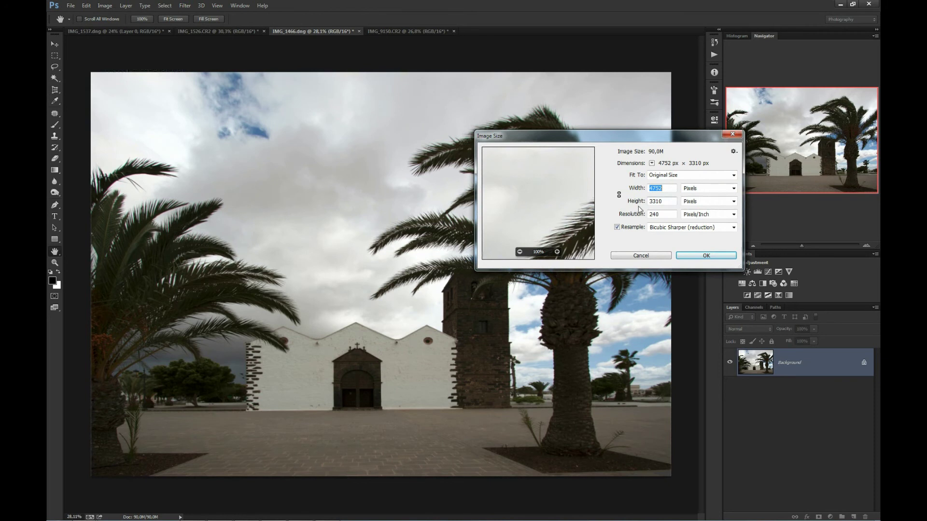
{"action": "key", "text": "Tab"}
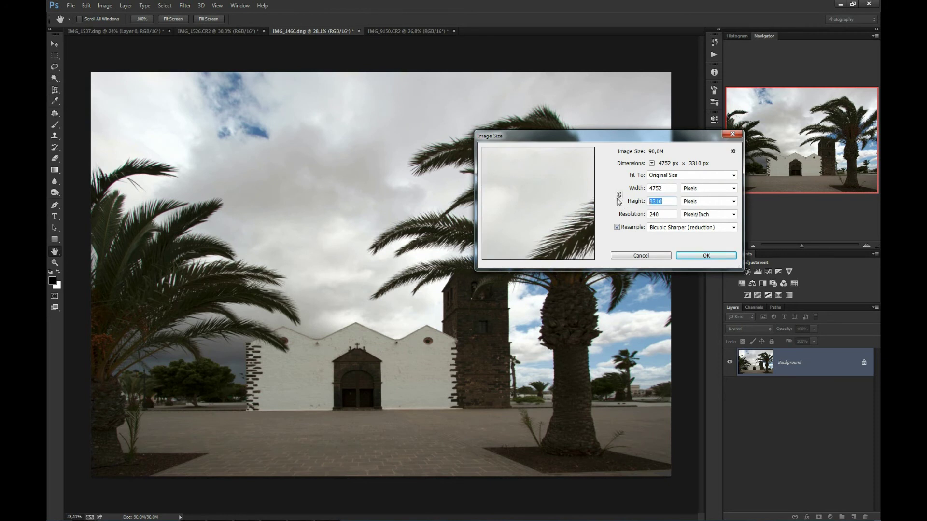
{"action": "type", "text": "3700"}
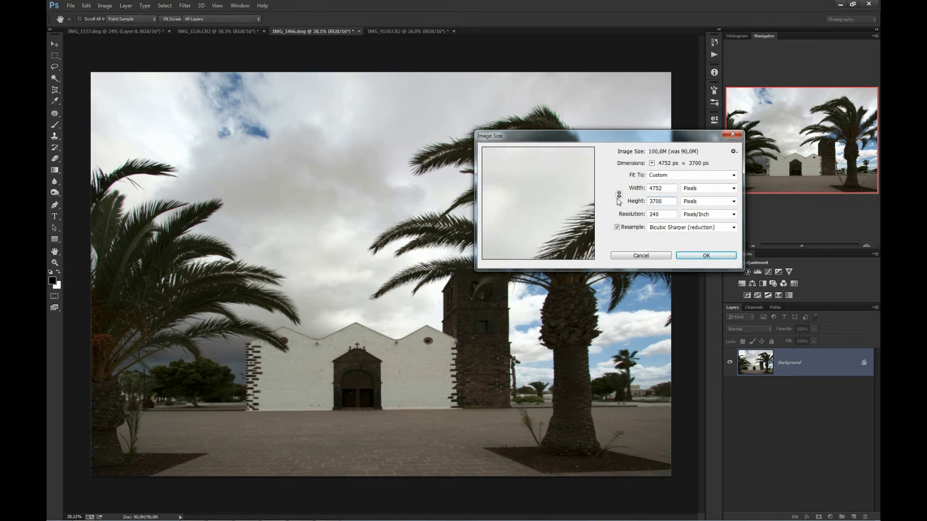
{"action": "key", "text": "Return"}
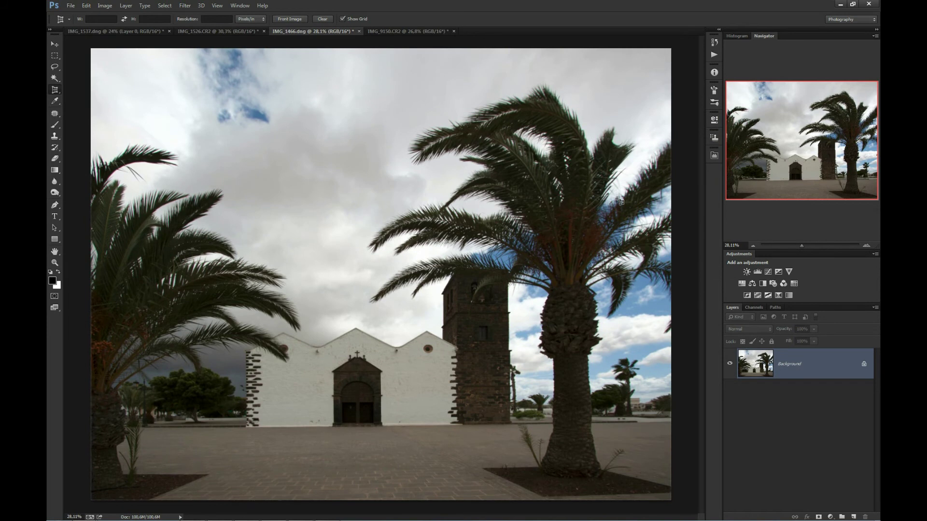
{"action": "left_click", "coordinate": [714, 43]}
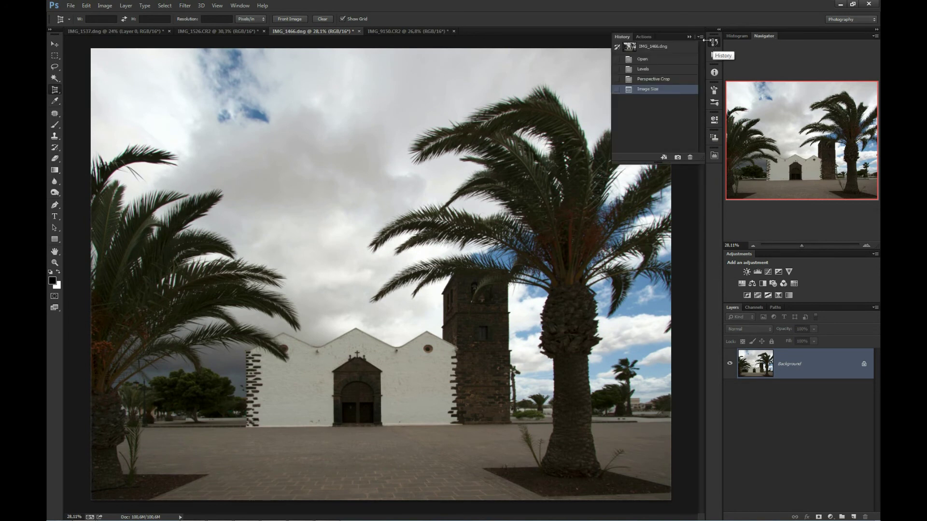
Compare the palm-tree church with its Open state, restore the Image Size state, then switch to IMG_9150.CR2.
{"action": "left_click", "coordinate": [647, 60]}
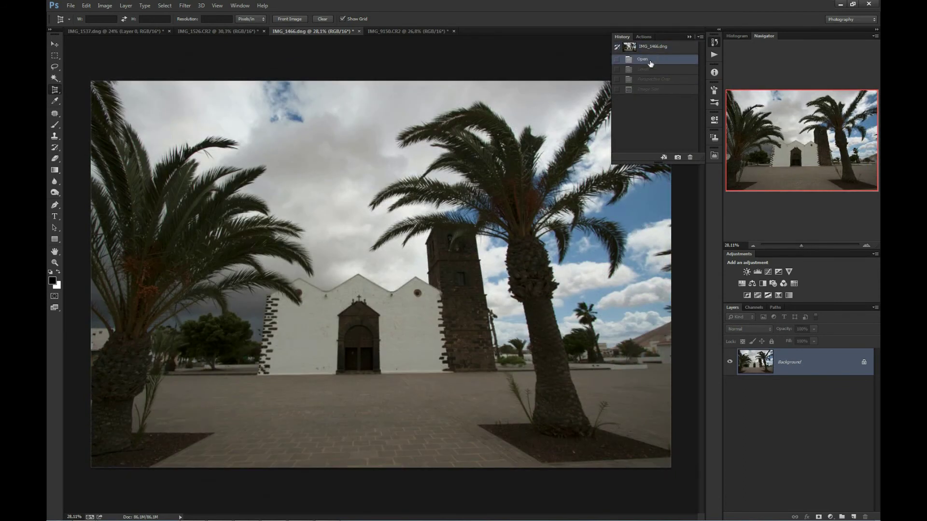
{"action": "left_click", "coordinate": [646, 89]}
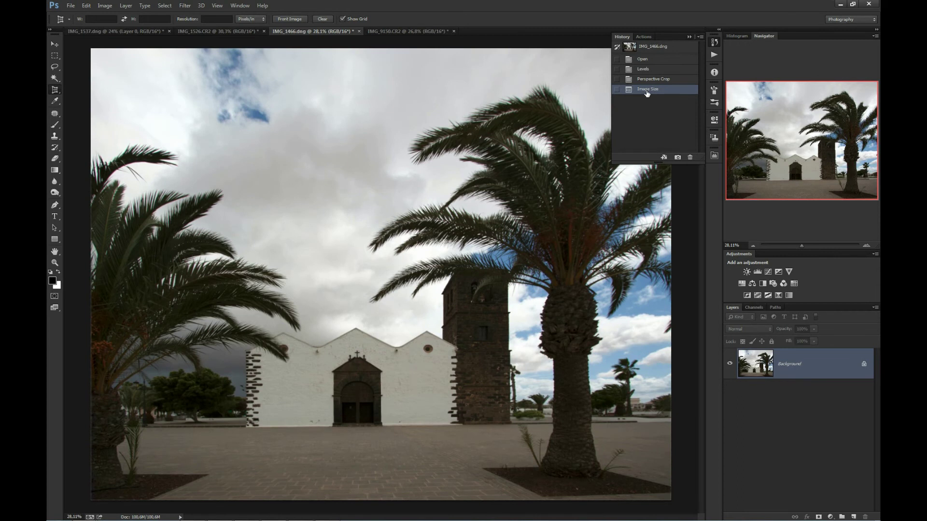
{"action": "left_click", "coordinate": [714, 44]}
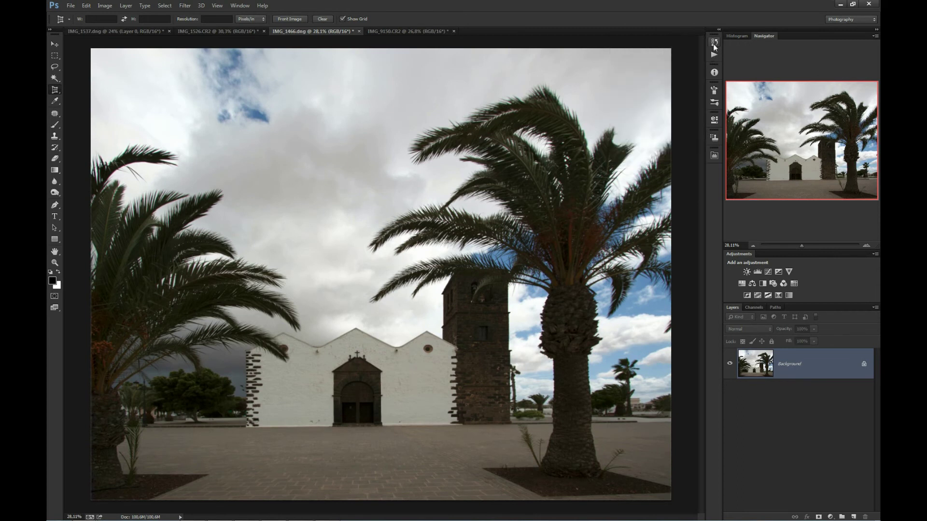
{"action": "left_click", "coordinate": [391, 32]}
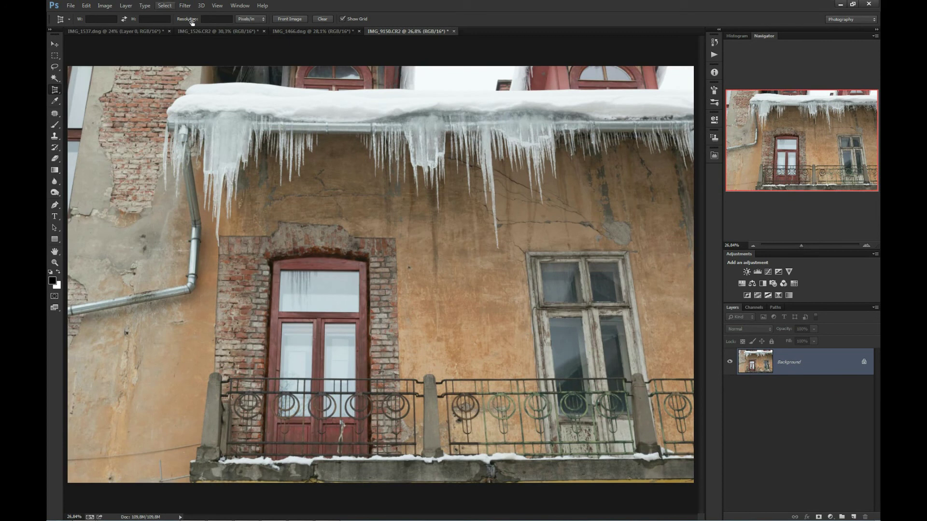
Launch Filter > Adaptive Wide Angle on the IMG_9150.CR2 icicle balcony photo.
{"action": "left_click", "coordinate": [186, 5]}
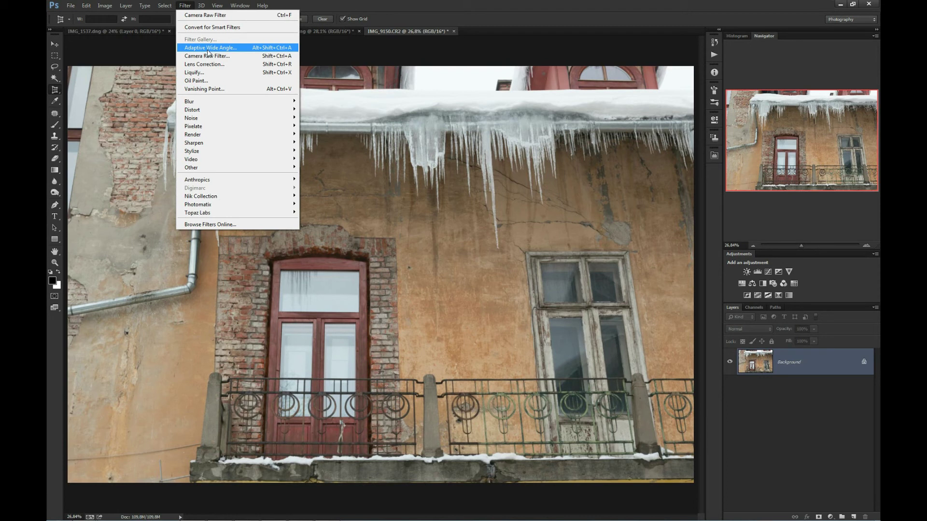
{"action": "left_click", "coordinate": [208, 49]}
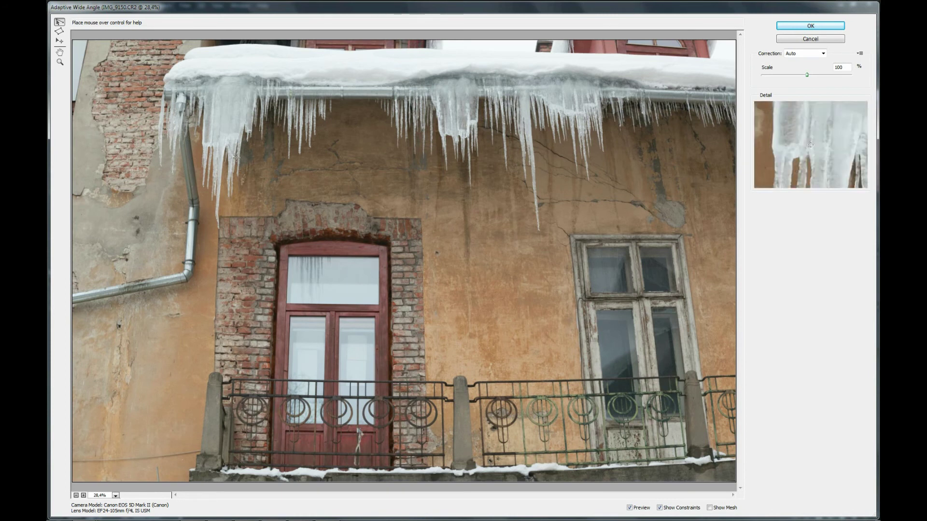
Replace a misplaced brick-frame constraint with one down the frame's left edge to the balcony.
{"action": "left_click", "coordinate": [219, 217]}
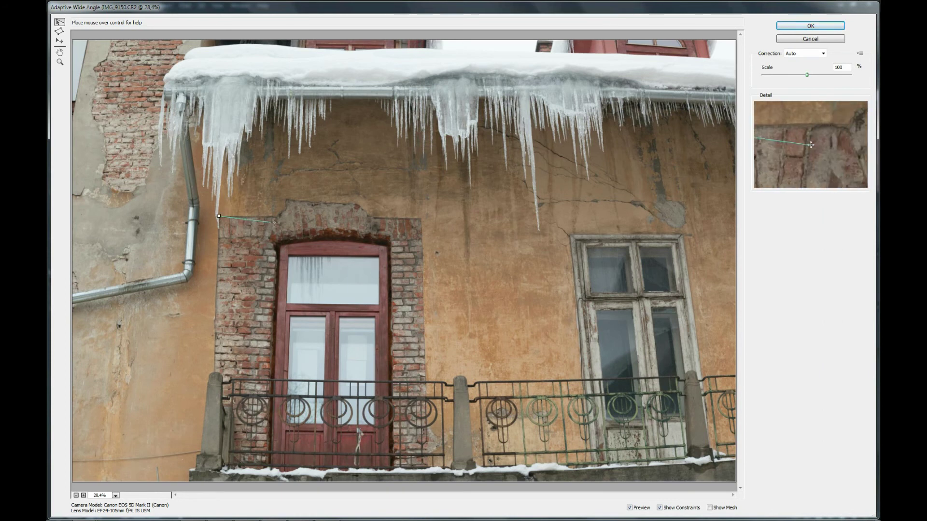
{"action": "left_click", "coordinate": [423, 219]}
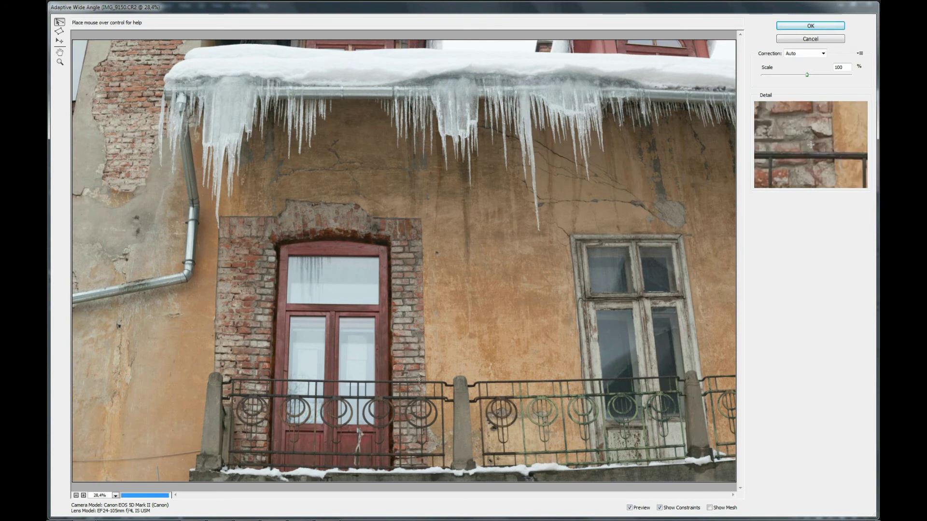
{"action": "key", "text": "Delete"}
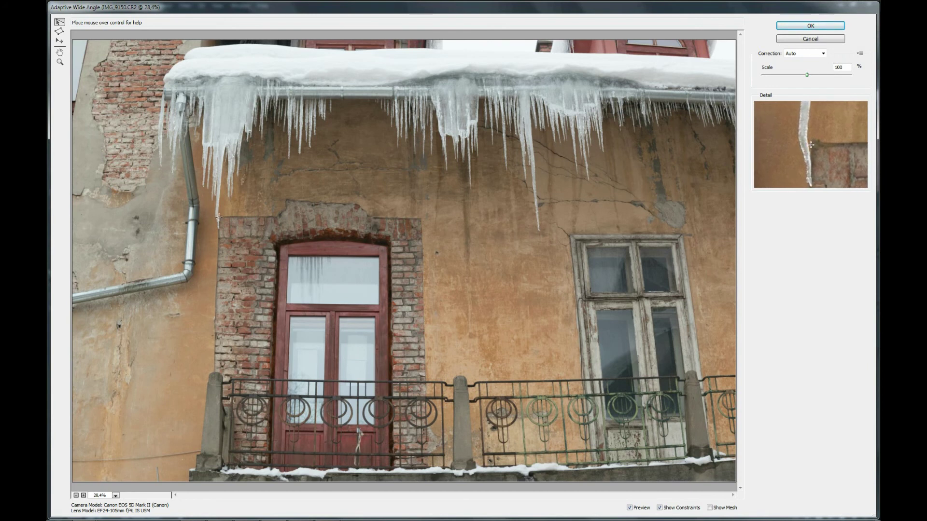
{"action": "left_click", "coordinate": [218, 216]}
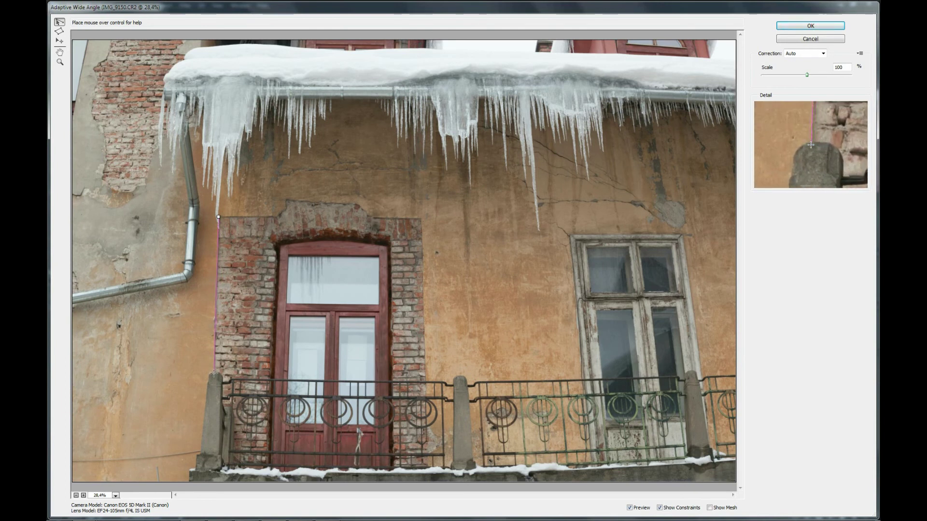
{"action": "left_click", "coordinate": [213, 373]}
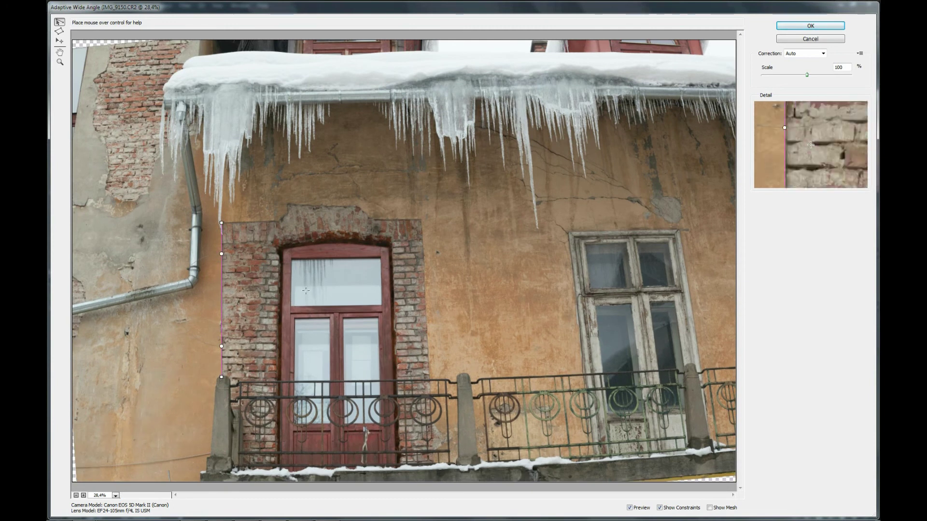
Add constraints along the eave gutter, the window's right edge and the brick frame top.
{"action": "left_click", "coordinate": [164, 110]}
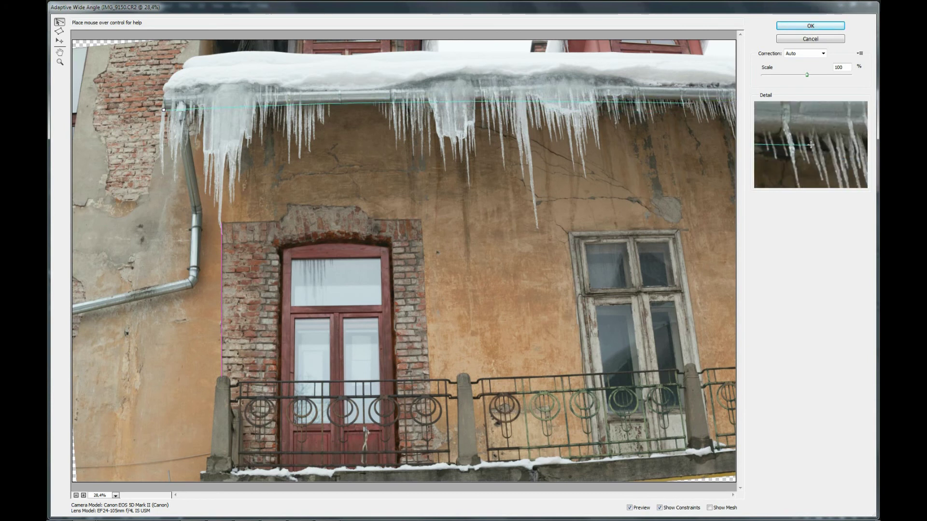
{"action": "left_click", "coordinate": [734, 99]}
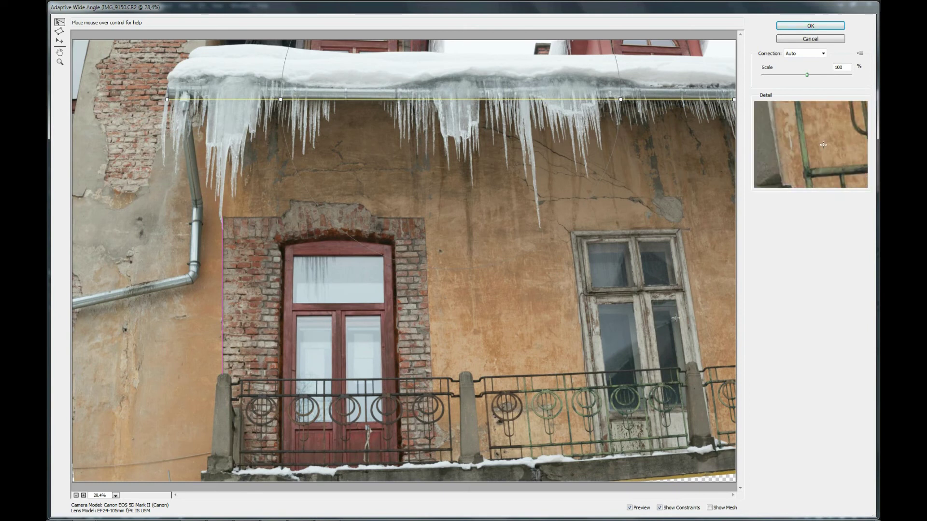
{"action": "left_click", "coordinate": [680, 228]}
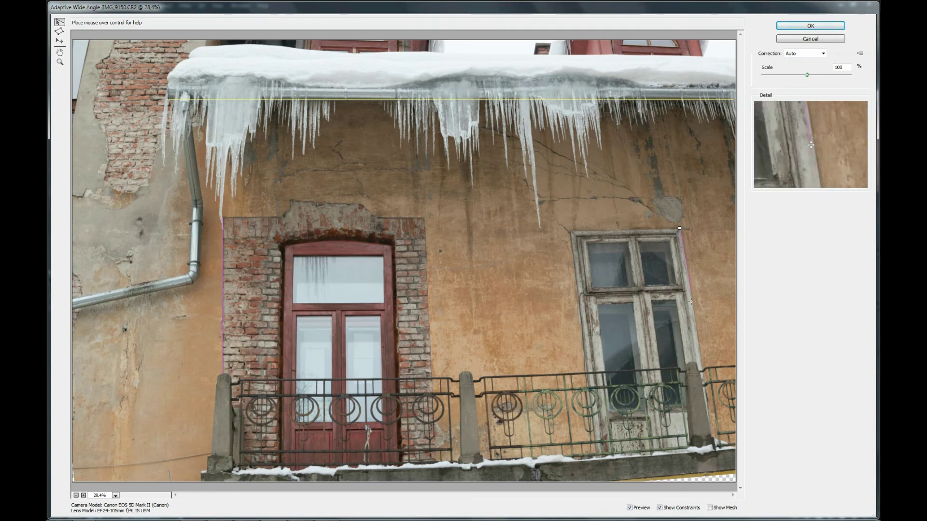
{"action": "left_click", "coordinate": [713, 437]}
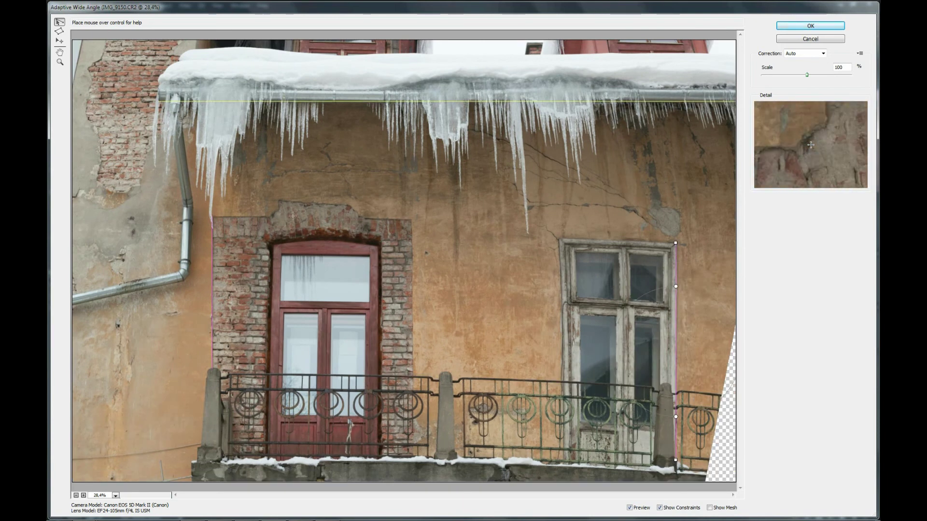
{"action": "left_click", "coordinate": [410, 219]}
{"action": "left_click", "coordinate": [214, 216]}
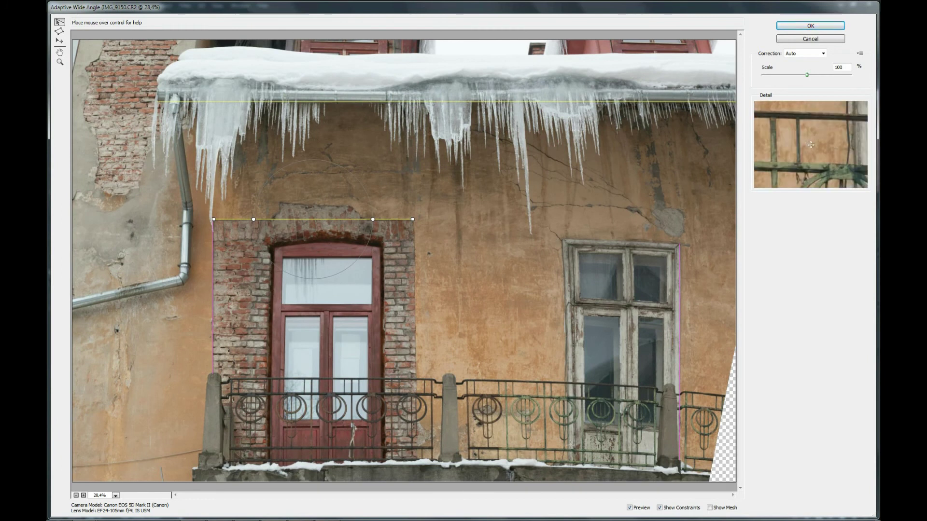
Constrain the window's left edge, the balcony railing and the bottom ledge.
{"action": "left_click", "coordinate": [569, 460]}
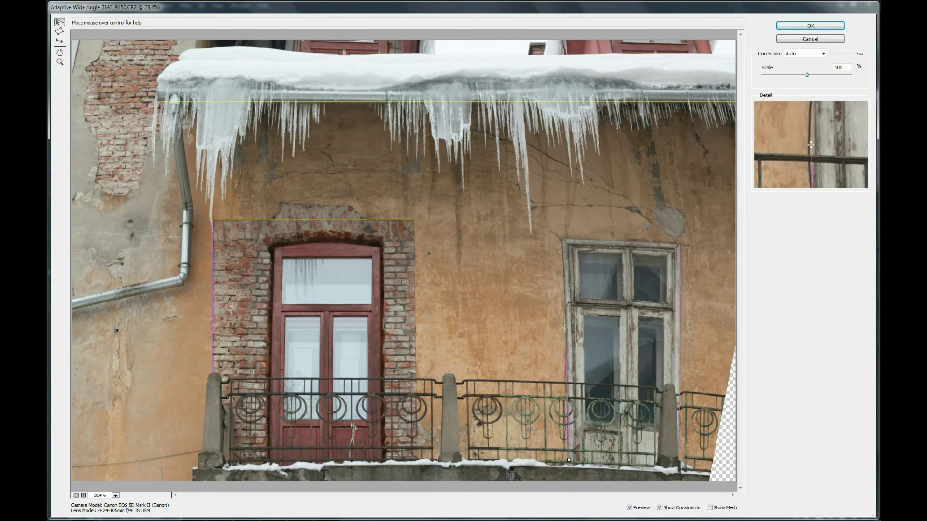
{"action": "left_click", "coordinate": [561, 239]}
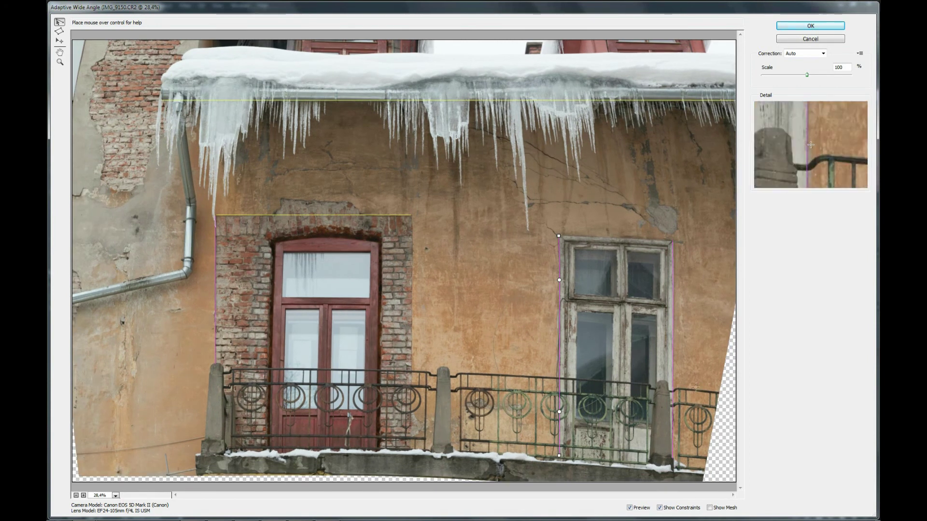
{"action": "left_click", "coordinate": [720, 392]}
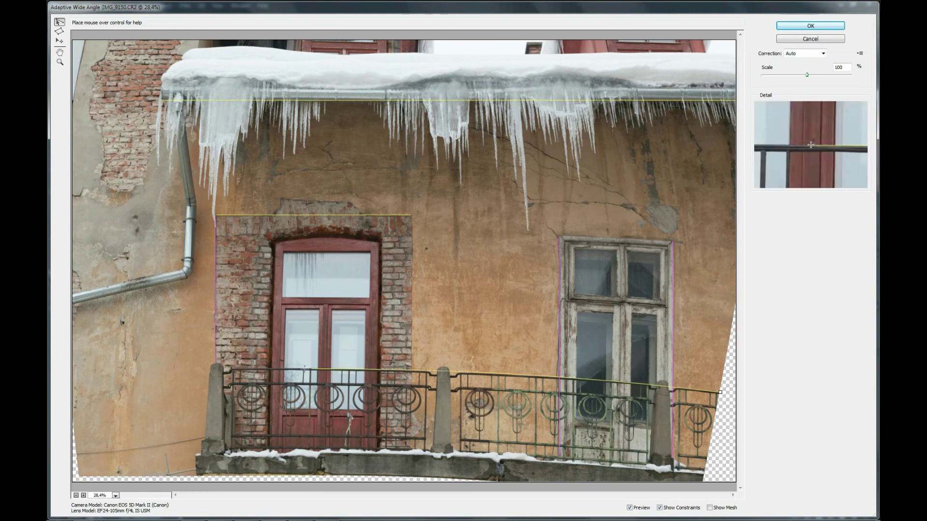
{"action": "left_click", "coordinate": [220, 369]}
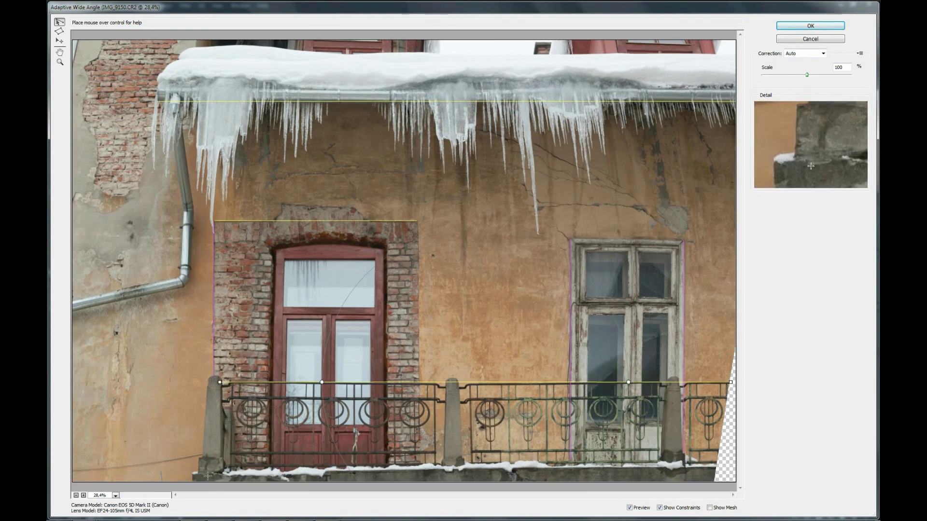
{"action": "left_click", "coordinate": [717, 469]}
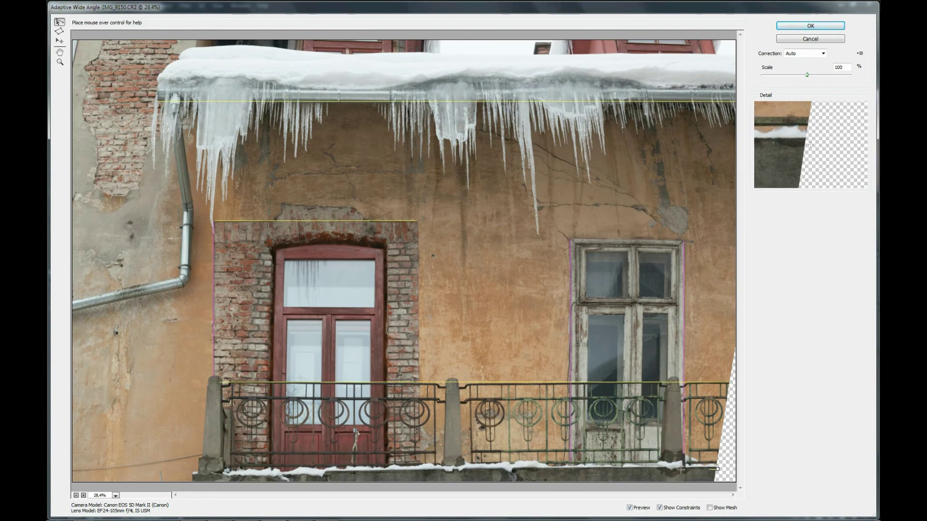
{"action": "left_click", "coordinate": [193, 475]}
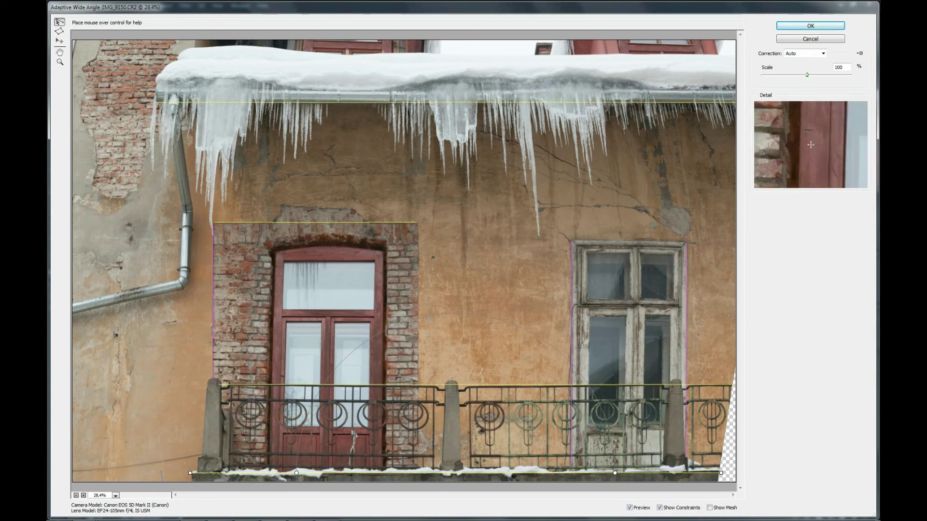
Draw a closed polygon constraint around the balcony door's four corners.
{"action": "left_click", "coordinate": [59, 32]}
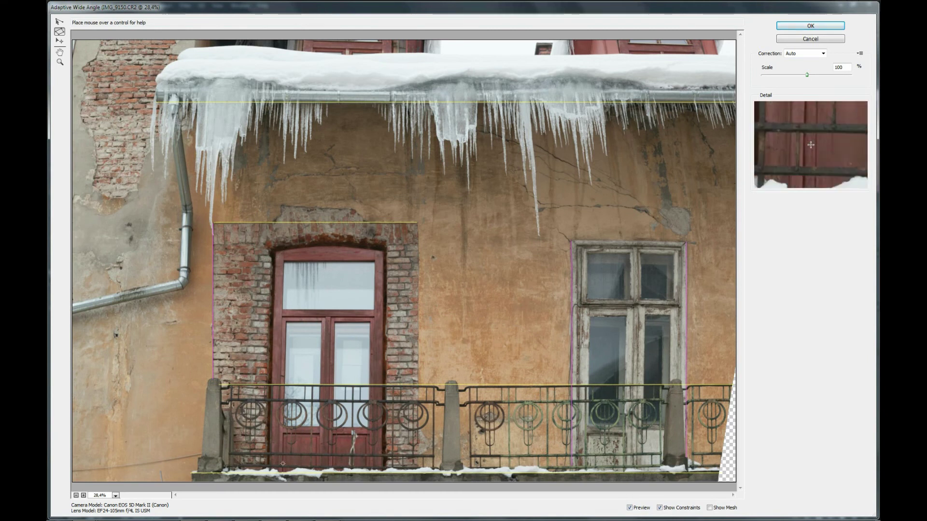
{"action": "left_click", "coordinate": [266, 470]}
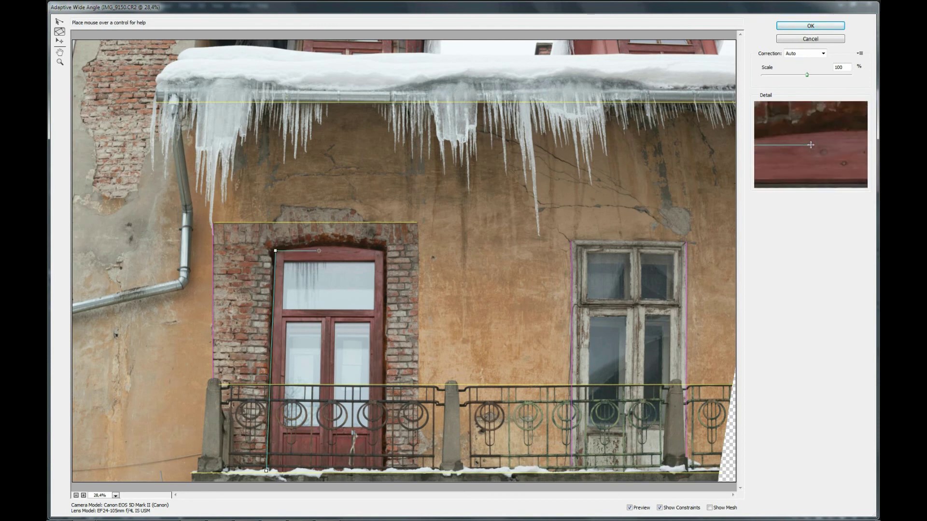
{"action": "left_click", "coordinate": [329, 246]}
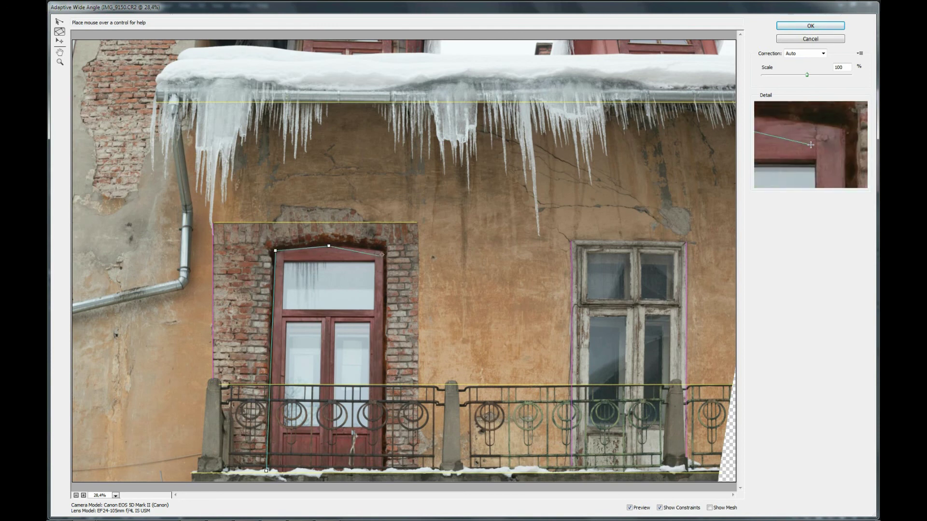
{"action": "left_click", "coordinate": [384, 251]}
{"action": "left_click", "coordinate": [383, 468]}
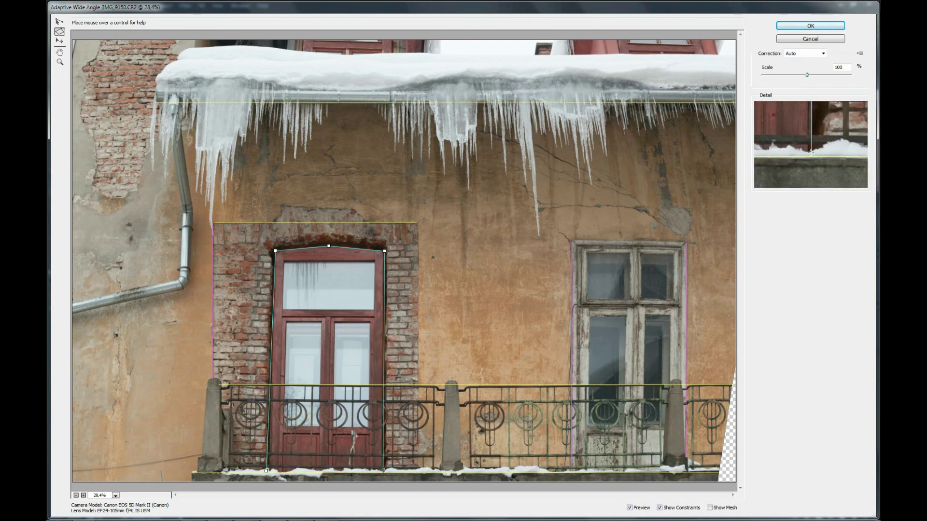
{"action": "left_click", "coordinate": [267, 469]}
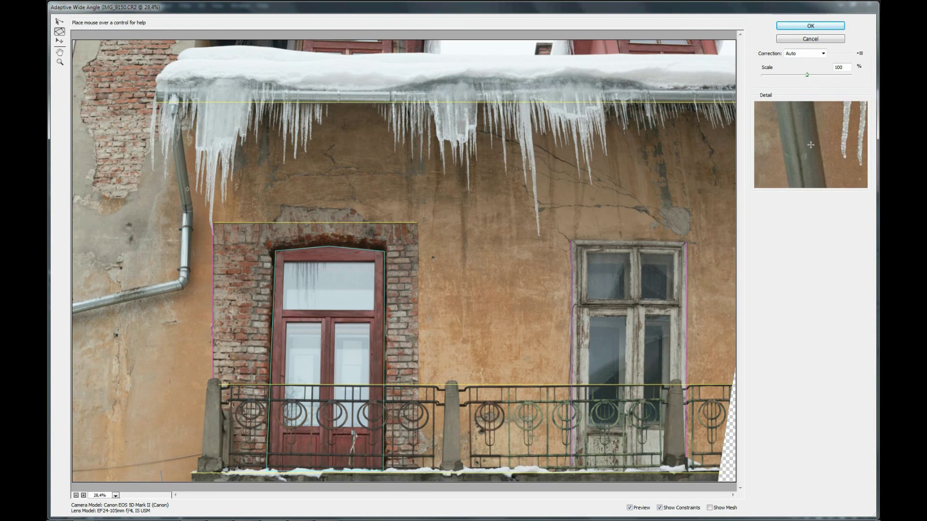
Add a straight-line constraint along the roof gutter to the right edge.
{"action": "left_click", "coordinate": [60, 22]}
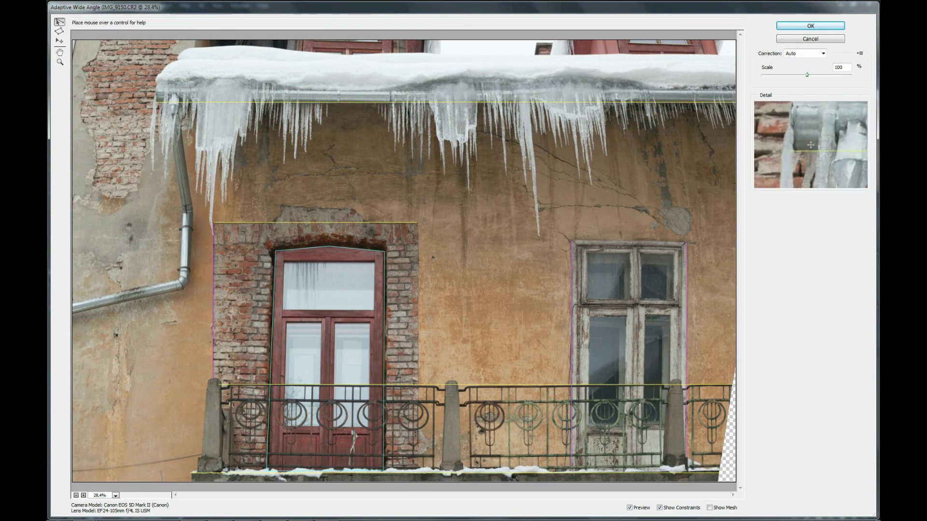
{"action": "left_click", "coordinate": [159, 83]}
{"action": "left_click", "coordinate": [737, 91]}
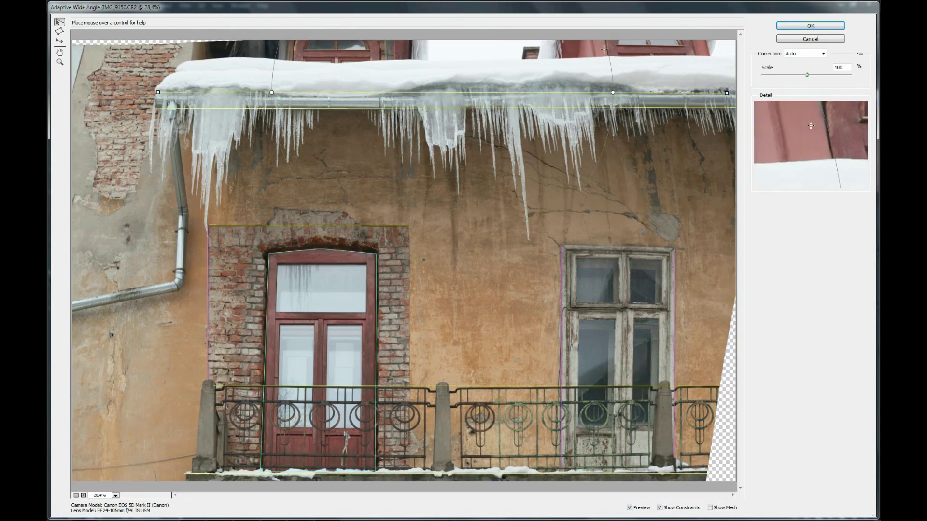
Add constraints along the upper roof edge, railing top and railing base, plus a vertical one down the right window.
{"action": "left_click", "coordinate": [608, 56]}
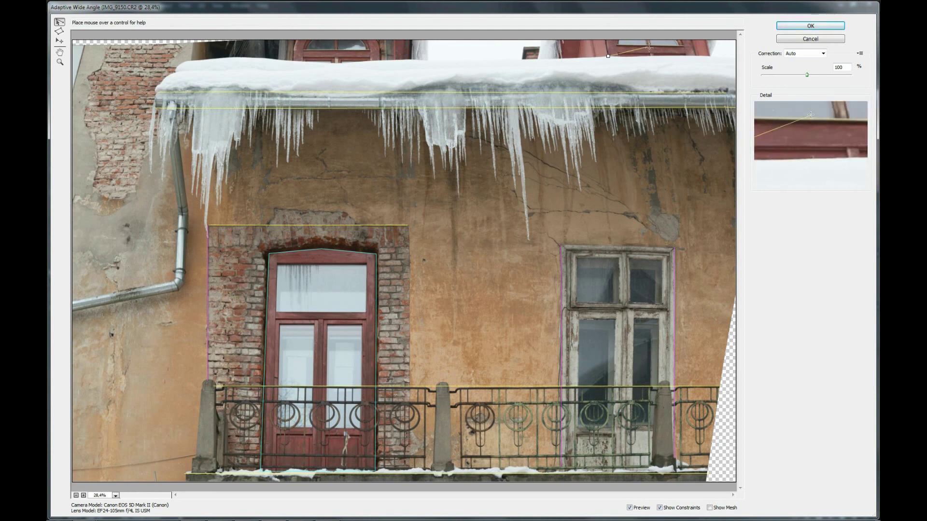
{"action": "left_click", "coordinate": [709, 57]}
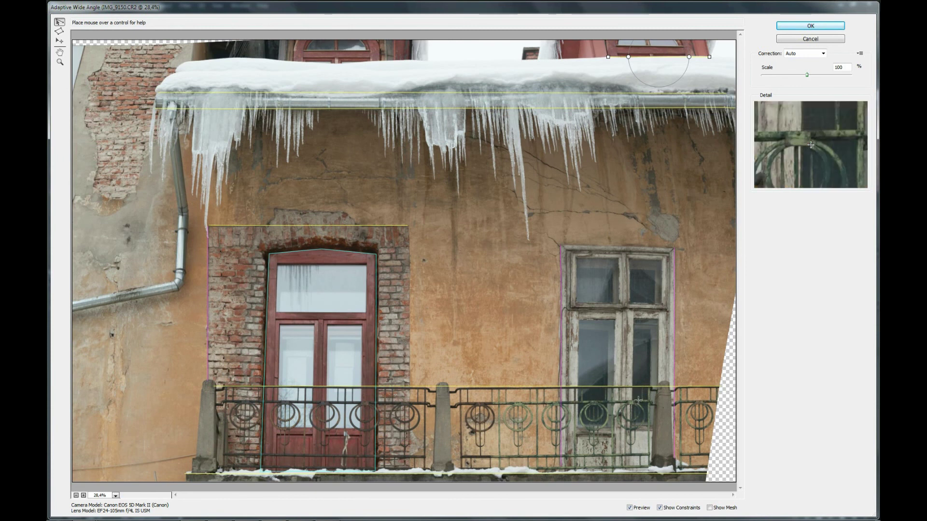
{"action": "left_click", "coordinate": [717, 401]}
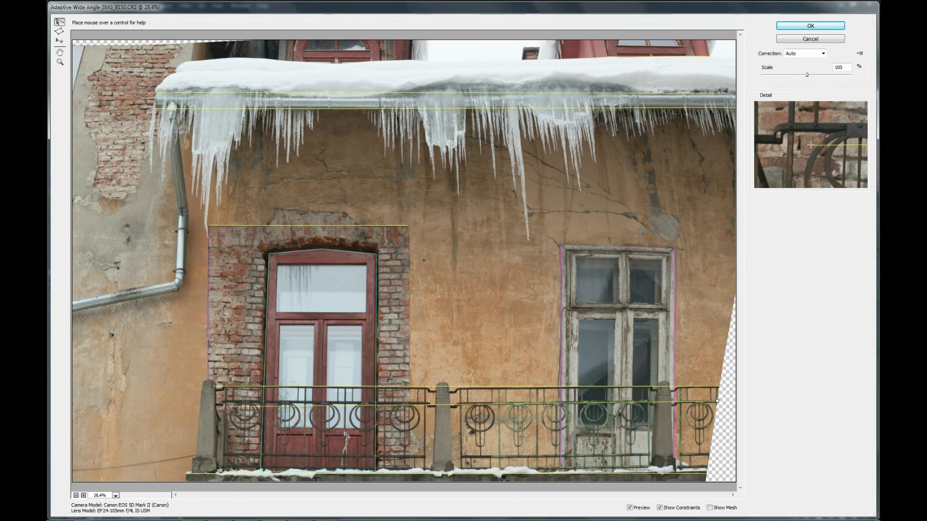
{"action": "left_click", "coordinate": [214, 402]}
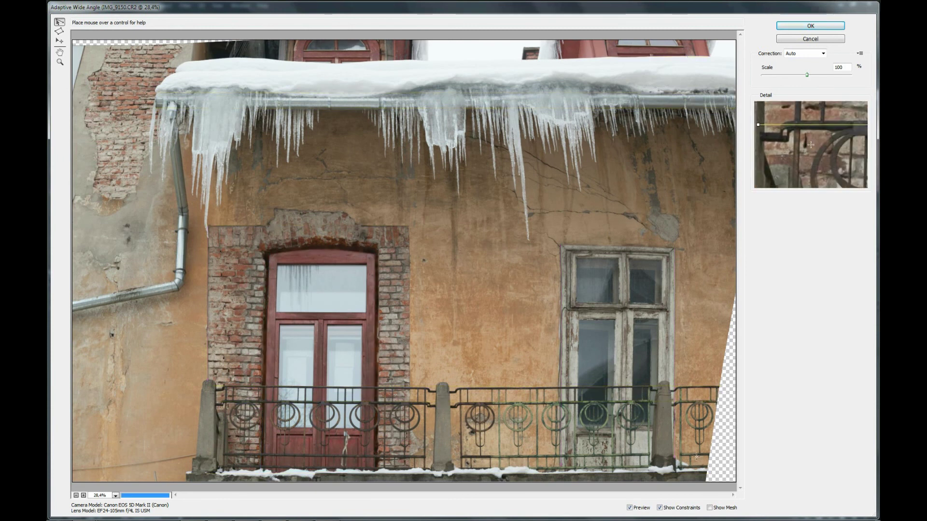
{"action": "left_click", "coordinate": [711, 454]}
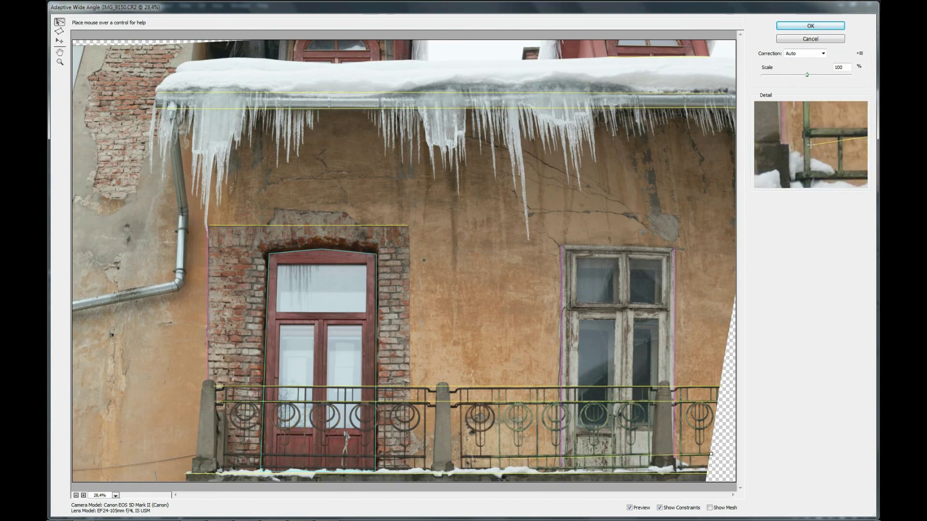
{"action": "left_click", "coordinate": [219, 455]}
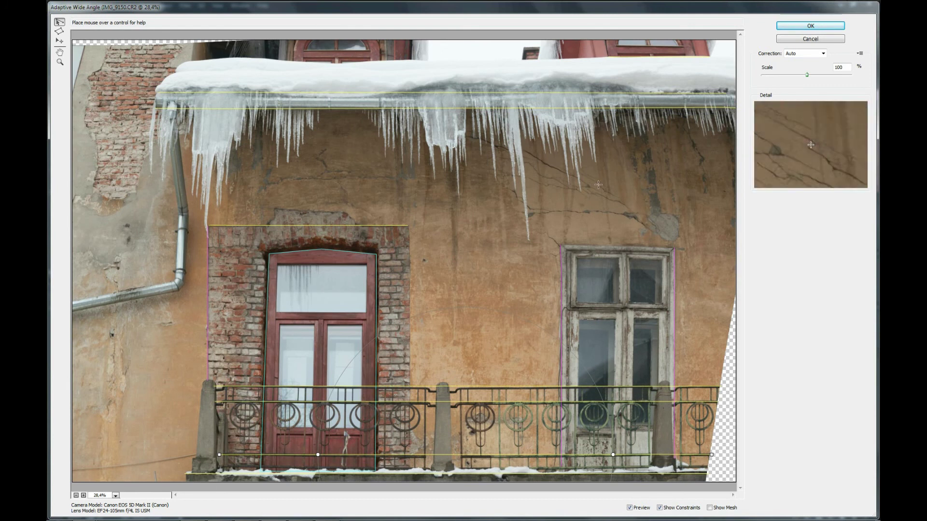
{"action": "left_click_drag", "start_coordinate": [625, 252], "coordinate": [624, 472]}
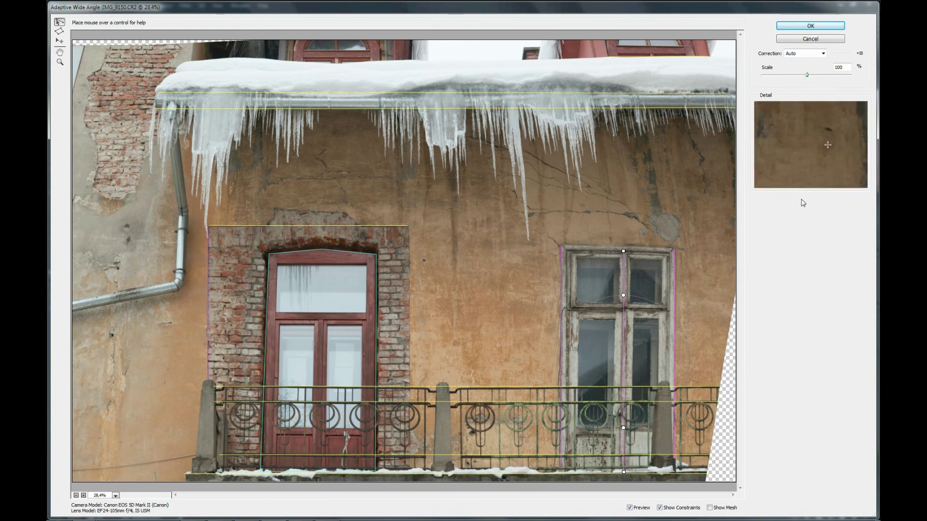
Apply the Adaptive Wide Angle correction and switch to the Crop Tool.
{"action": "left_click", "coordinate": [793, 25]}
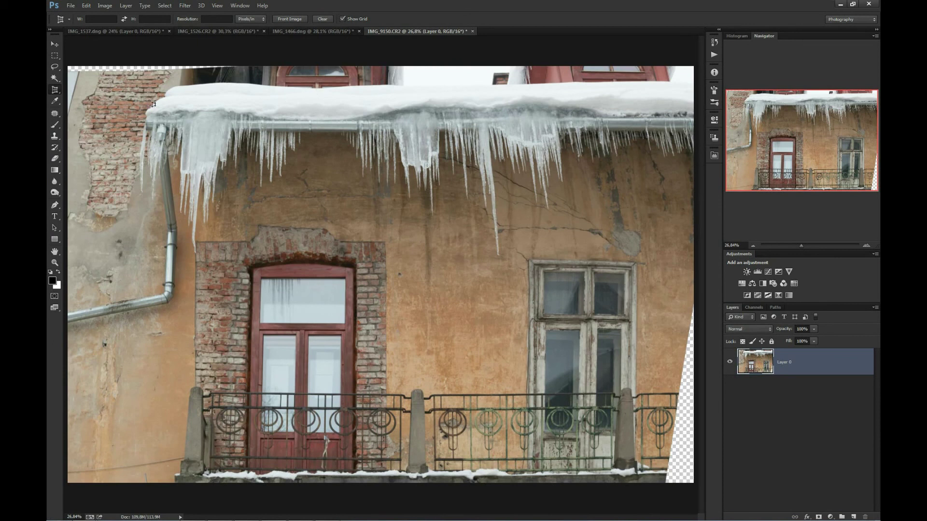
{"action": "left_click", "coordinate": [53, 93]}
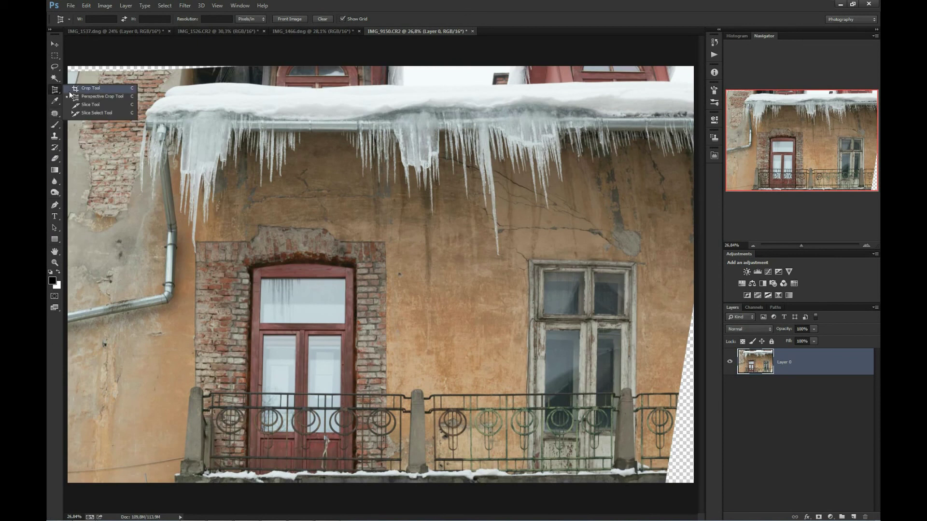
{"action": "left_click", "coordinate": [88, 91]}
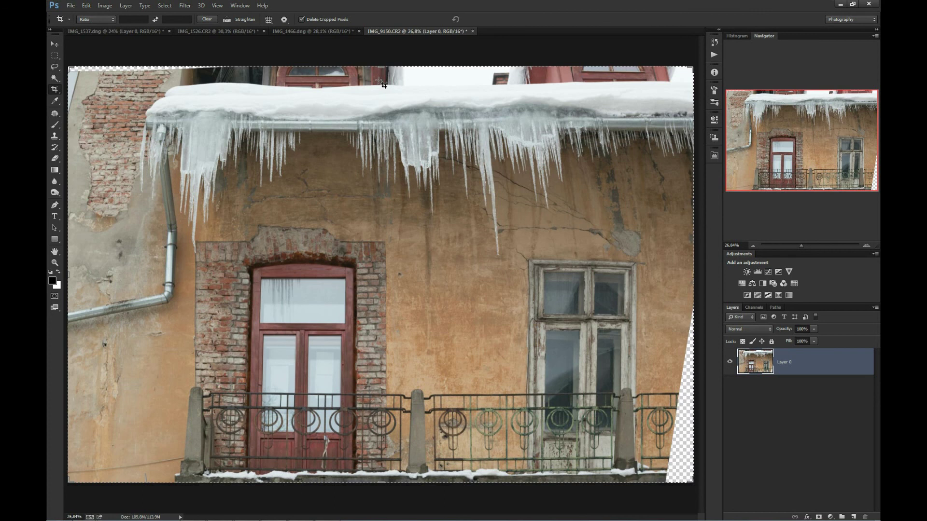
Crop inward from the top, left and right edges to remove the transparent wedges, and commit.
{"action": "left_click_drag", "start_coordinate": [381, 67], "coordinate": [381, 79]}
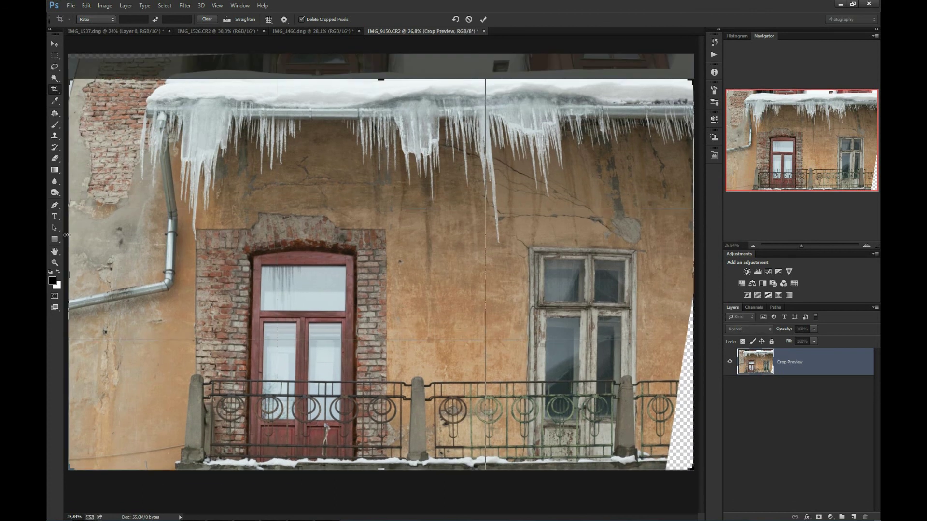
{"action": "left_click_drag", "start_coordinate": [69, 274], "coordinate": [73, 274]}
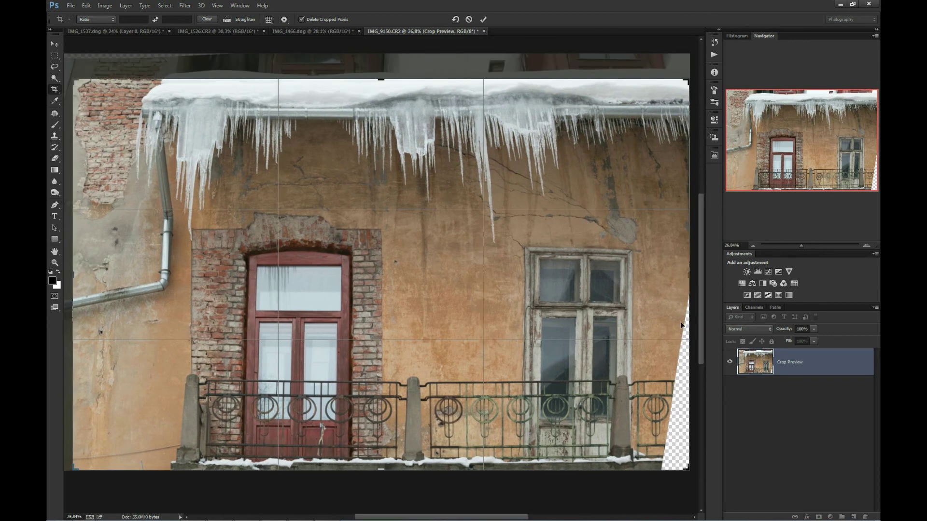
{"action": "left_click_drag", "start_coordinate": [688, 277], "coordinate": [676, 279]}
{"action": "key", "text": "Return"}
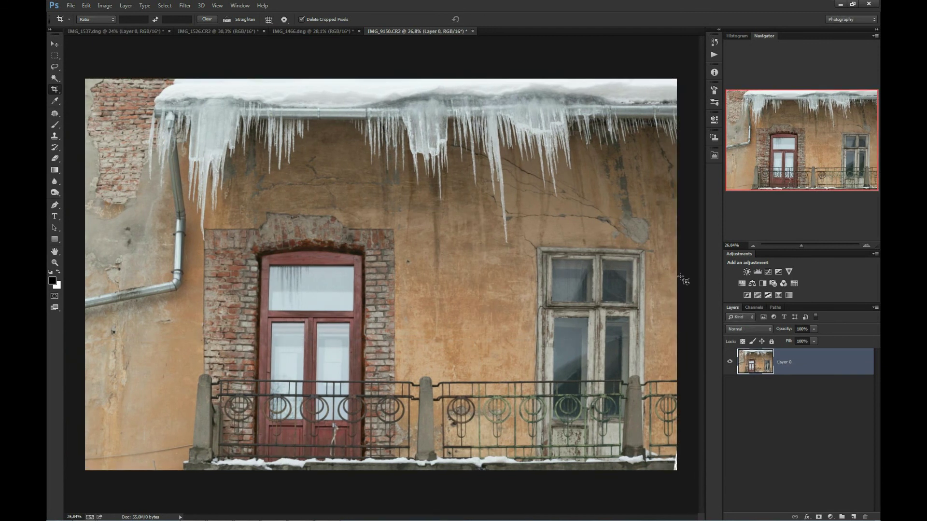
Compare the Open, first Crop and final Crop history states, then switch to IMG_1537.dng.
{"action": "left_click", "coordinate": [715, 42]}
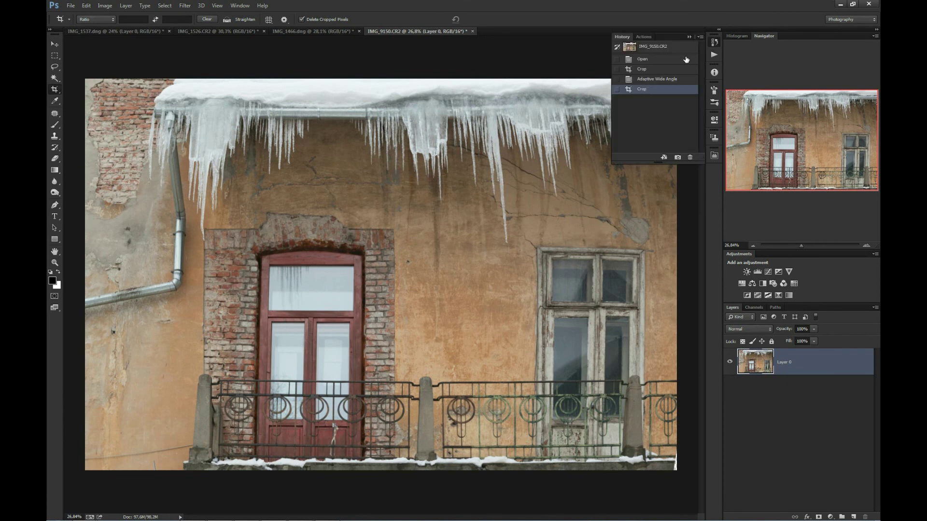
{"action": "left_click", "coordinate": [669, 60]}
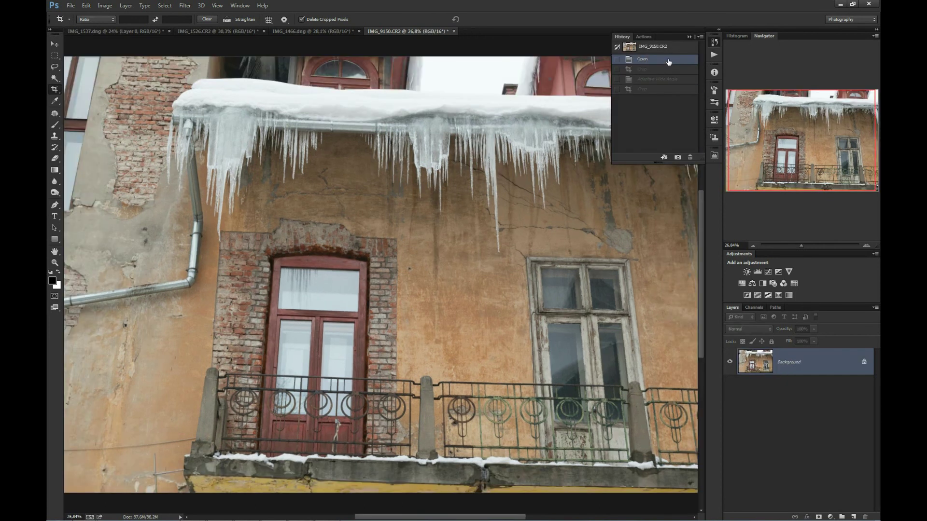
{"action": "left_click", "coordinate": [648, 92]}
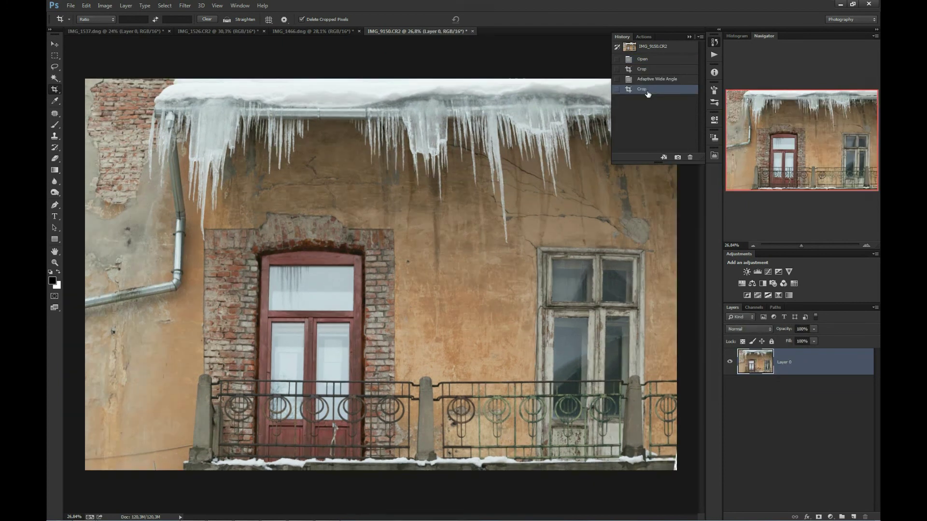
{"action": "left_click", "coordinate": [653, 70]}
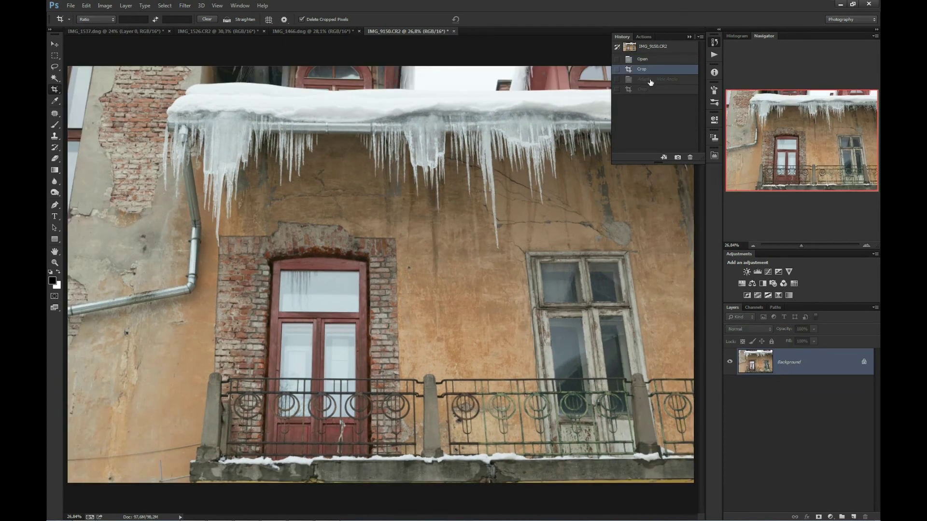
{"action": "left_click", "coordinate": [650, 92]}
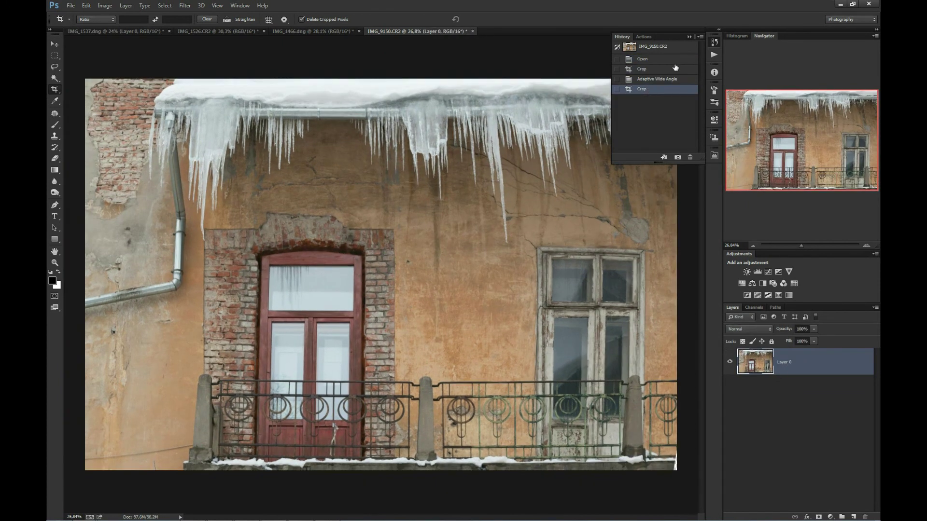
{"action": "left_click", "coordinate": [650, 71]}
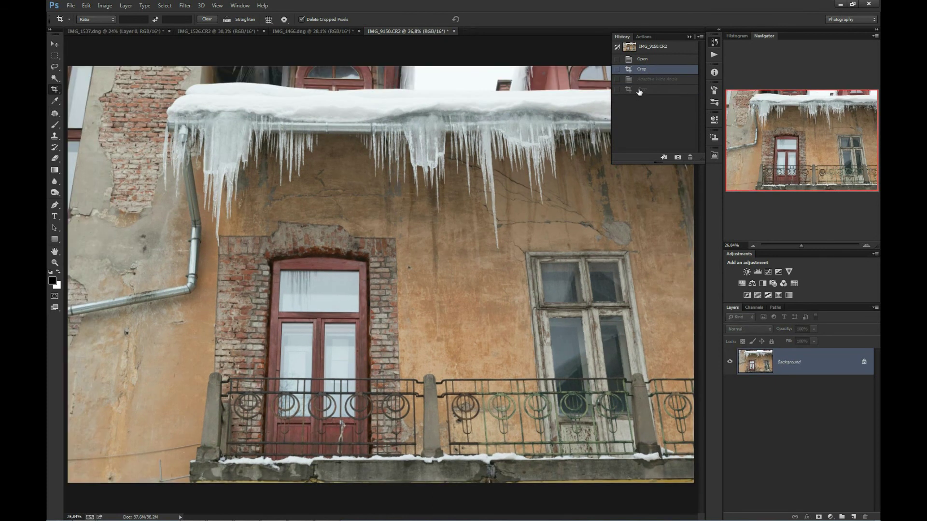
{"action": "left_click", "coordinate": [638, 91]}
{"action": "left_click", "coordinate": [714, 42]}
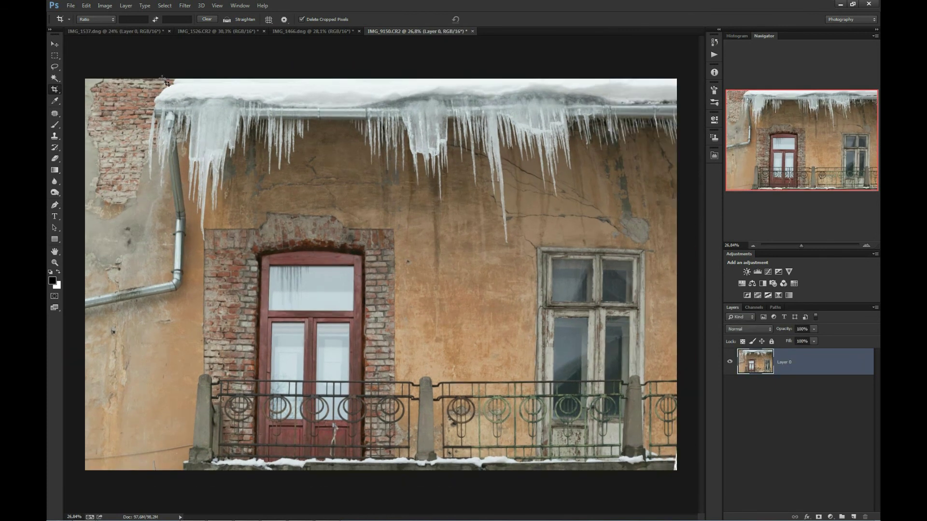
{"action": "left_click", "coordinate": [110, 32]}
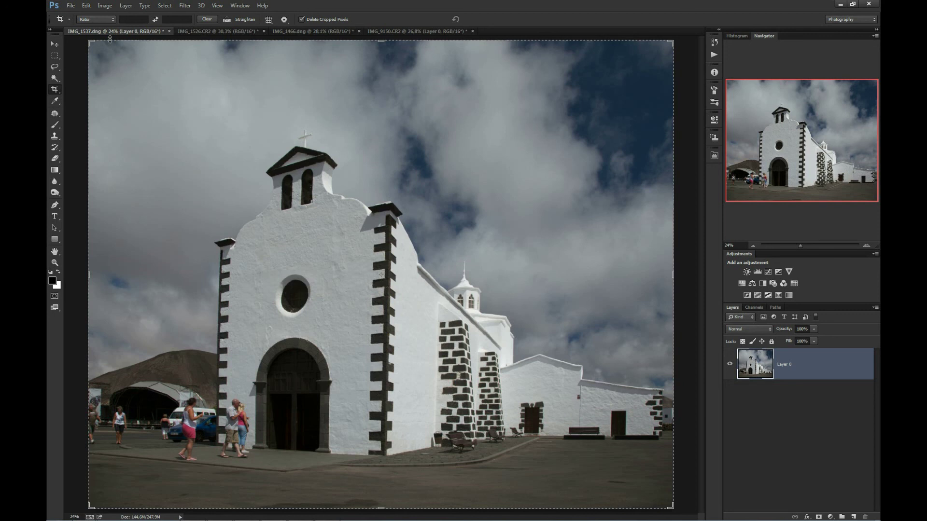
Review the IMG_1526.CR2 and IMG_1466.dng photos, checking the Filter menu and crop tools.
{"action": "left_click", "coordinate": [212, 31]}
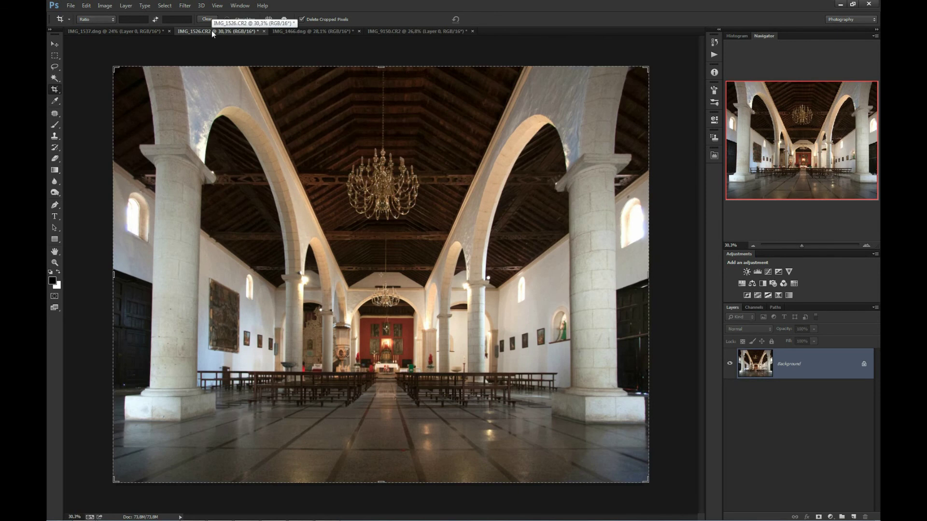
{"action": "left_click", "coordinate": [186, 7]}
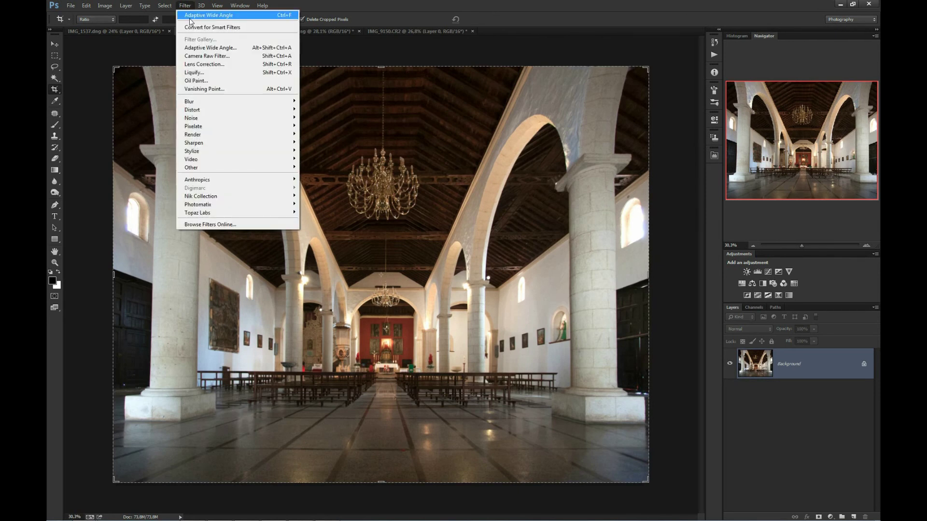
{"action": "left_click", "coordinate": [146, 45]}
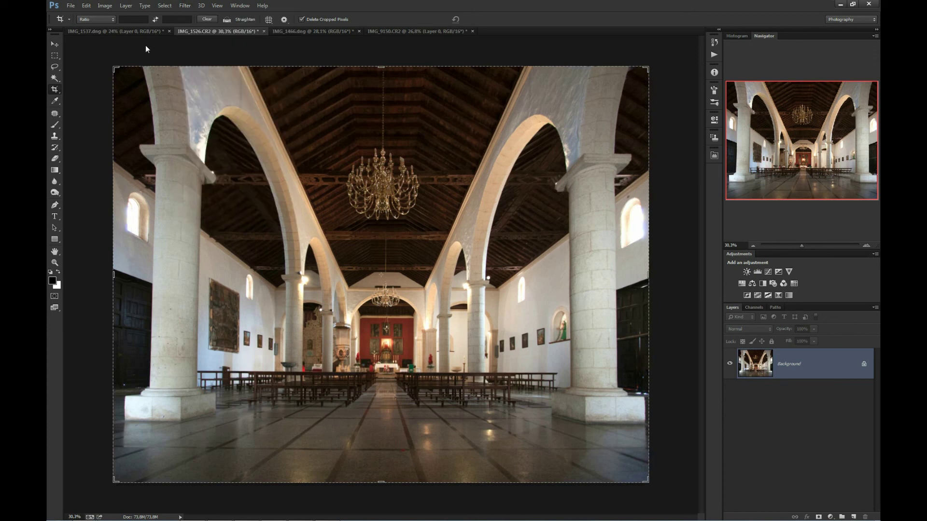
{"action": "left_click", "coordinate": [318, 31]}
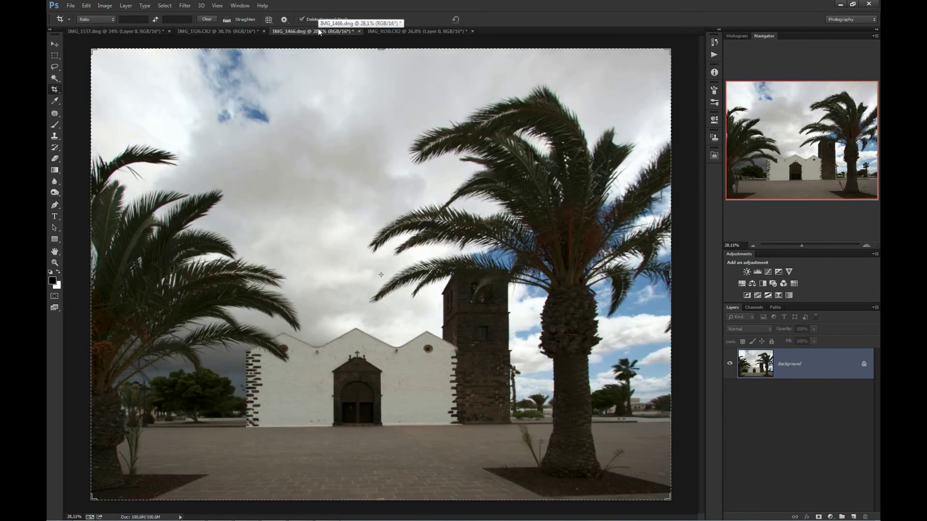
{"action": "right_click", "coordinate": [56, 92]}
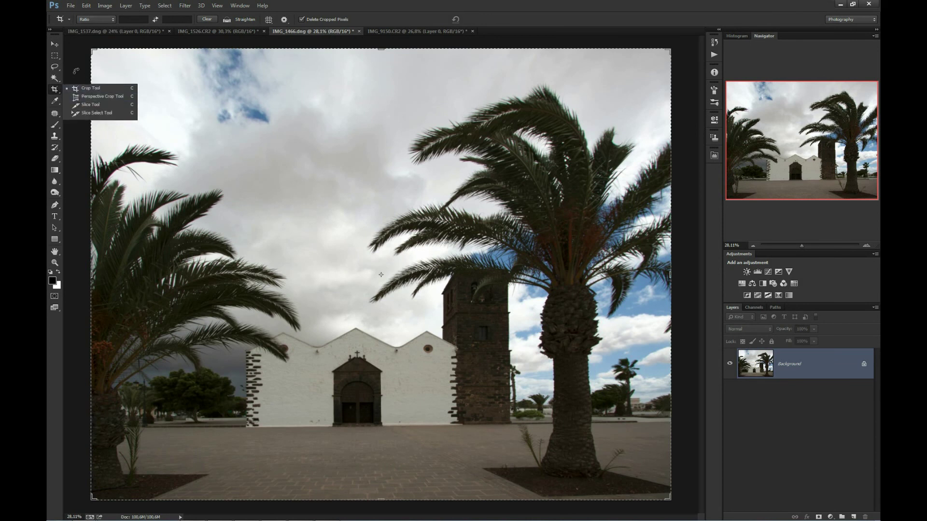
Return to IMG_9150.CR2 and check the Filter menu without applying anything.
{"action": "left_click", "coordinate": [408, 32]}
{"action": "left_click", "coordinate": [191, 6]}
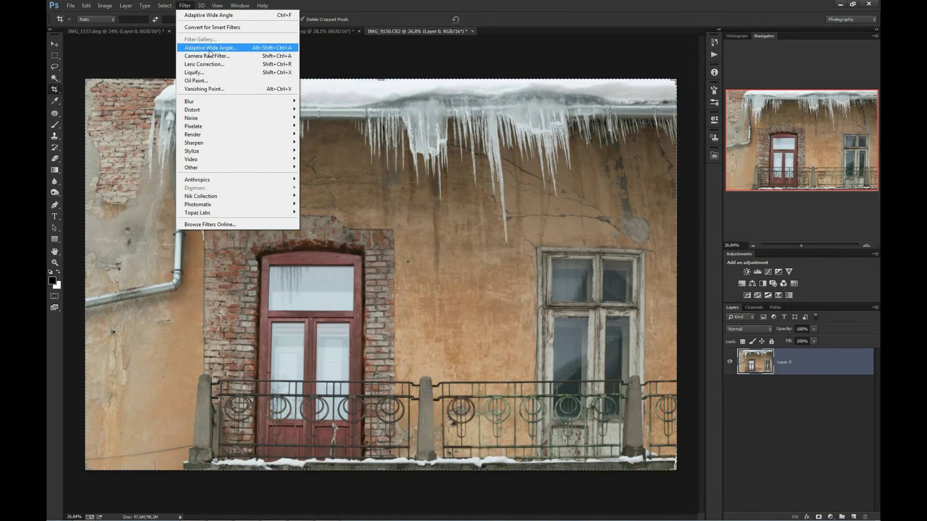
{"action": "left_click", "coordinate": [130, 51]}
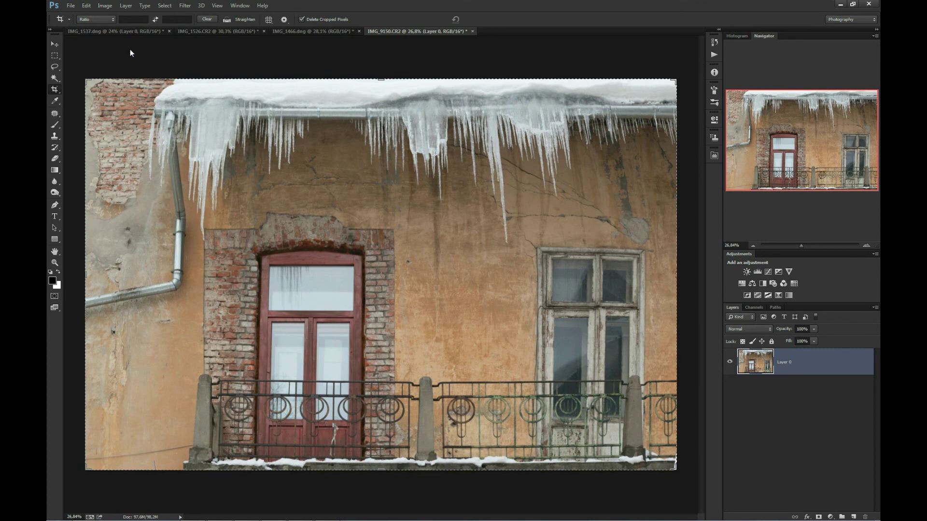